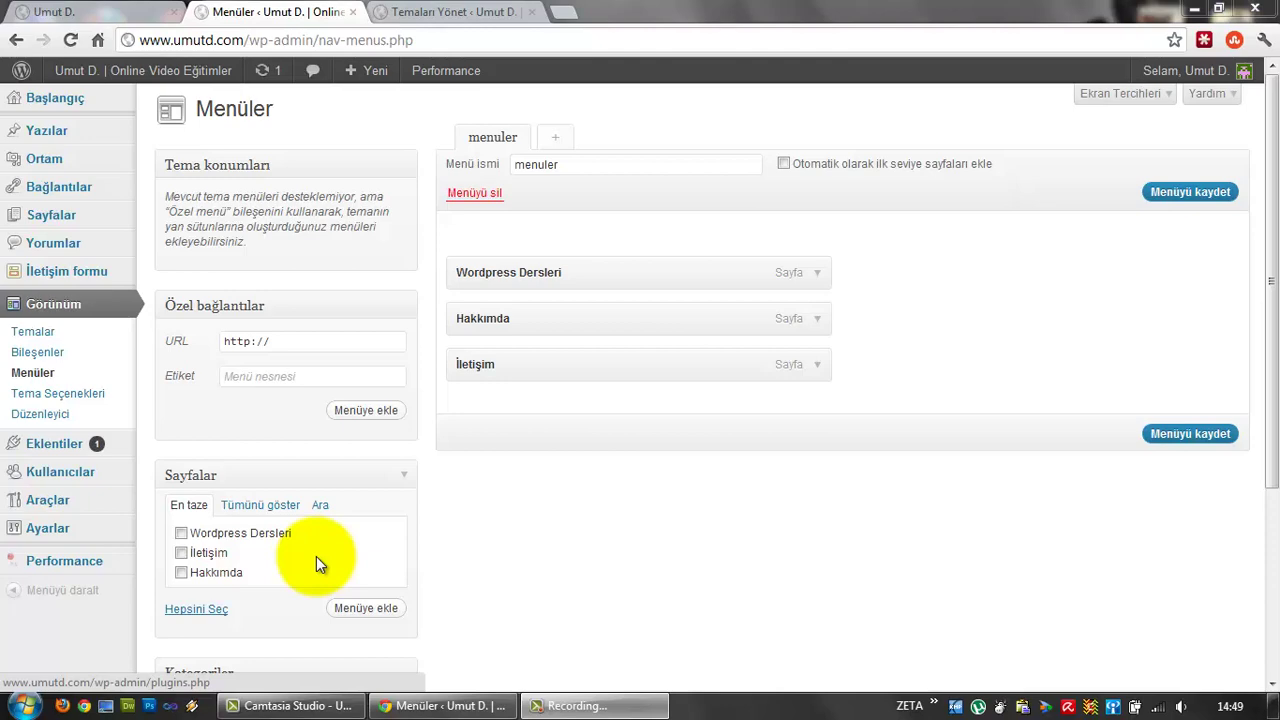
# Compare the live site's home page with the theme locations note about menu support on the Menüler page.
pyautogui.click(128, 18)
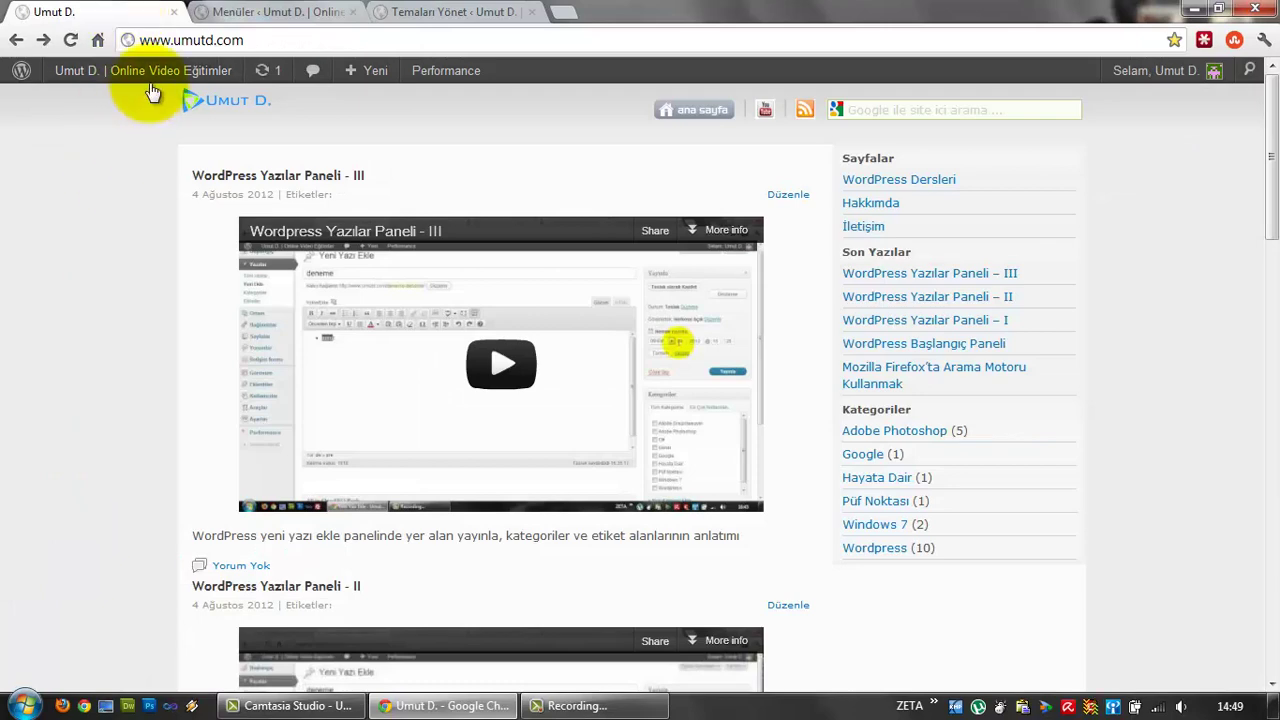
pyautogui.click(220, 10)
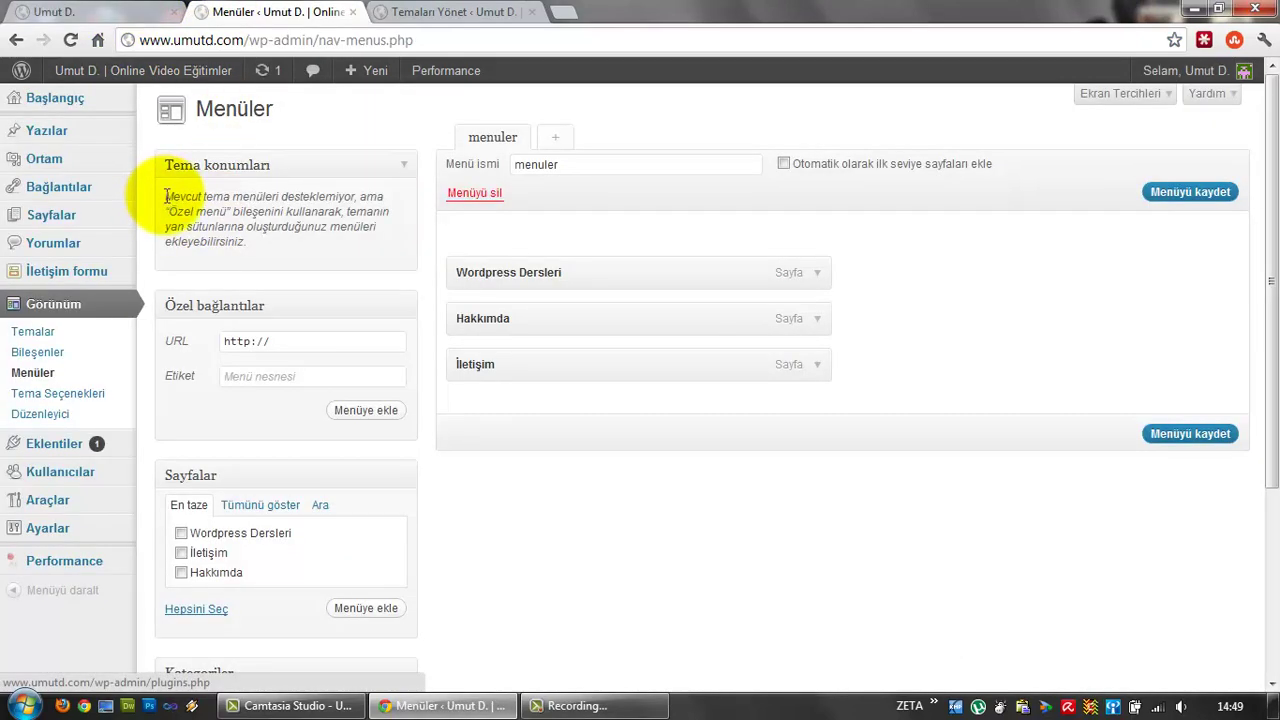
pyautogui.moveTo(163, 196); pyautogui.dragTo(357, 245)
pyautogui.click(343, 214)
pyautogui.click(316, 245)
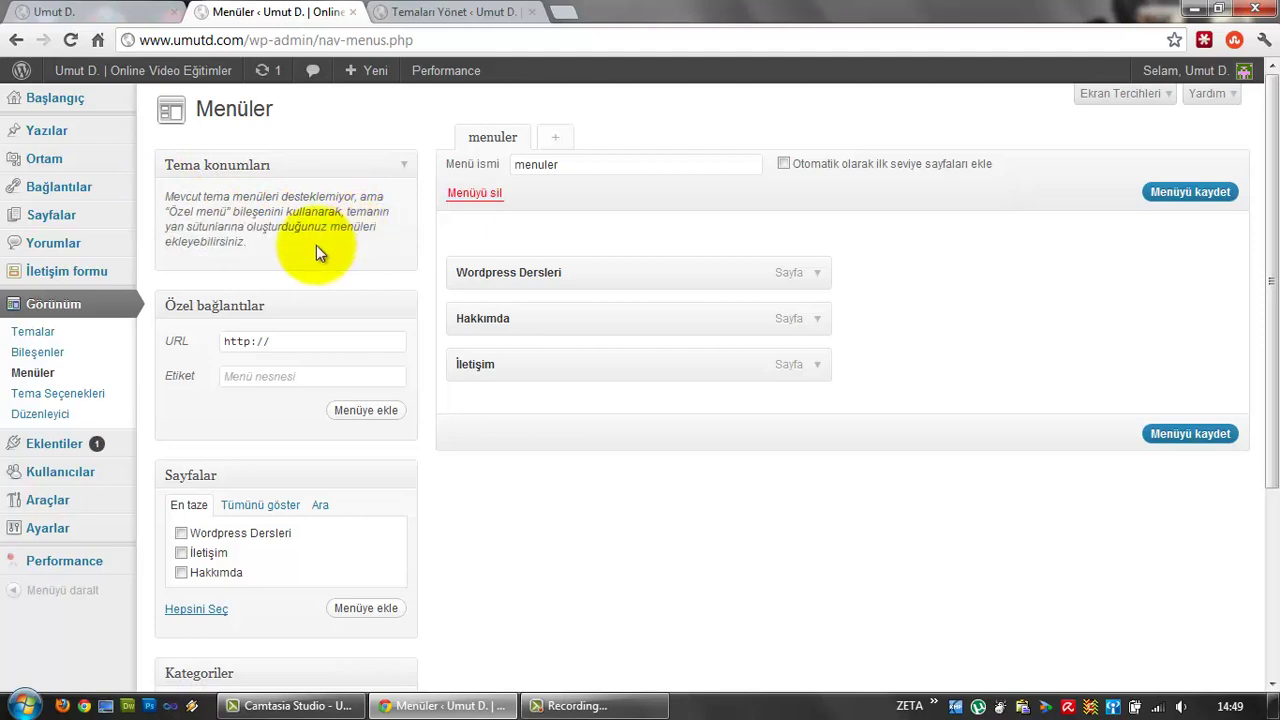
pyautogui.click(98, 10)
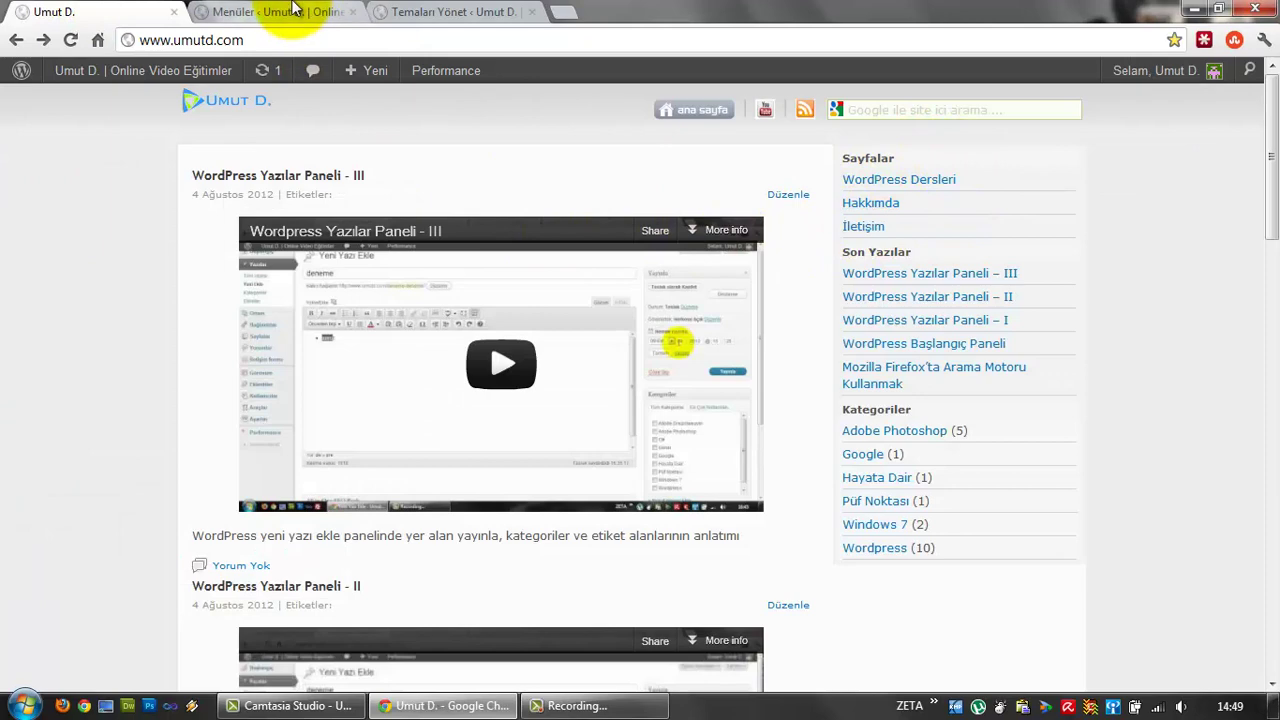
pyautogui.click(328, 12)
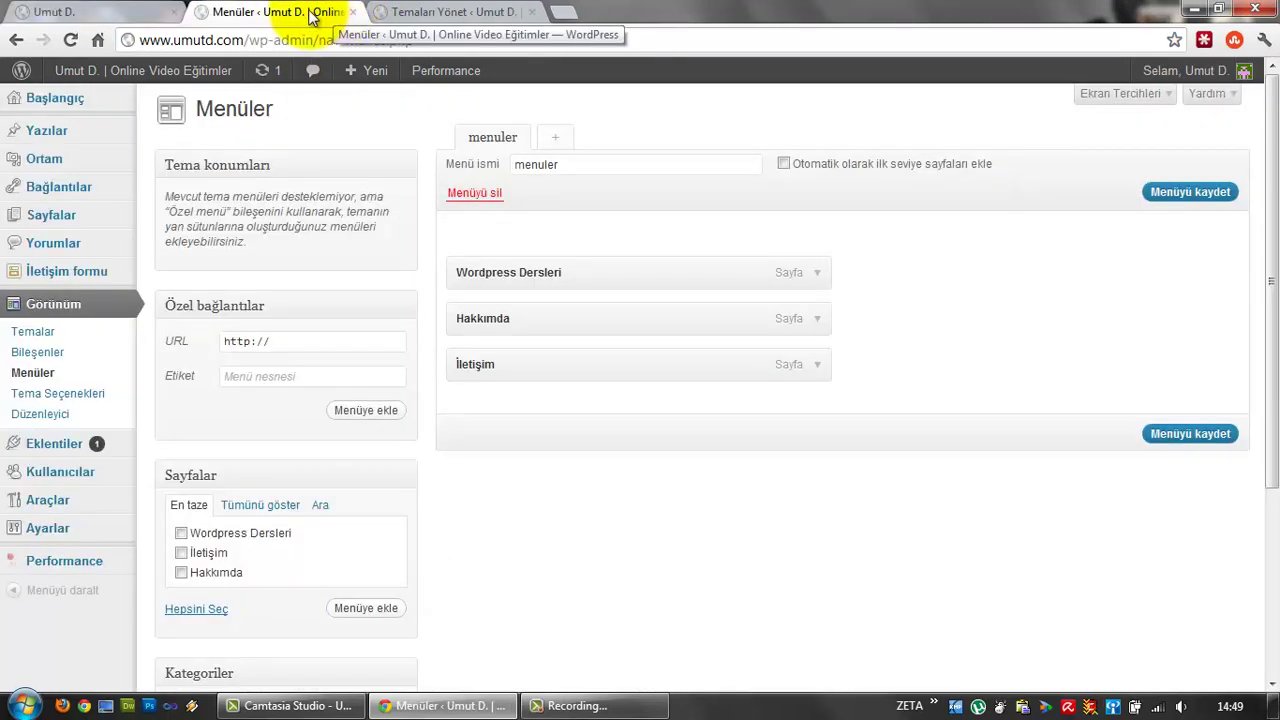
# Examine the navigation bar in the Twenty Eleven theme preview and compare it with the items of the menuler menu.
pyautogui.click(420, 12)
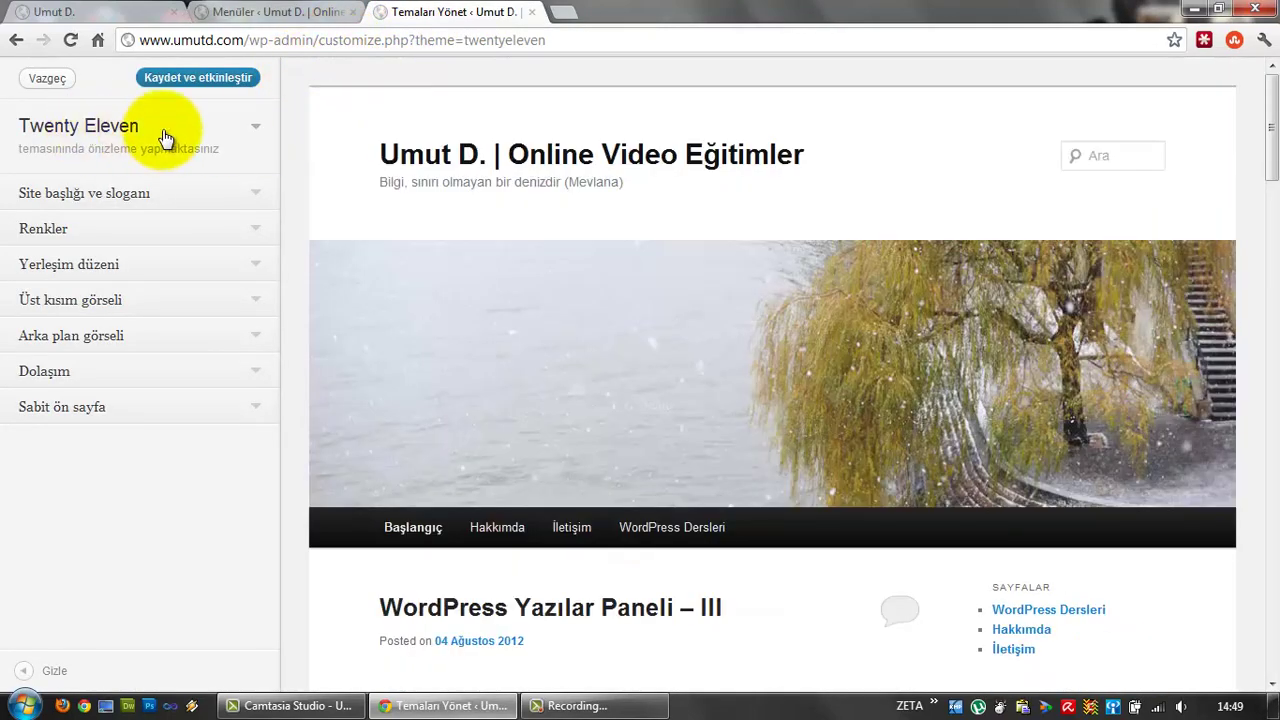
pyautogui.scroll(-3, 480, 180)
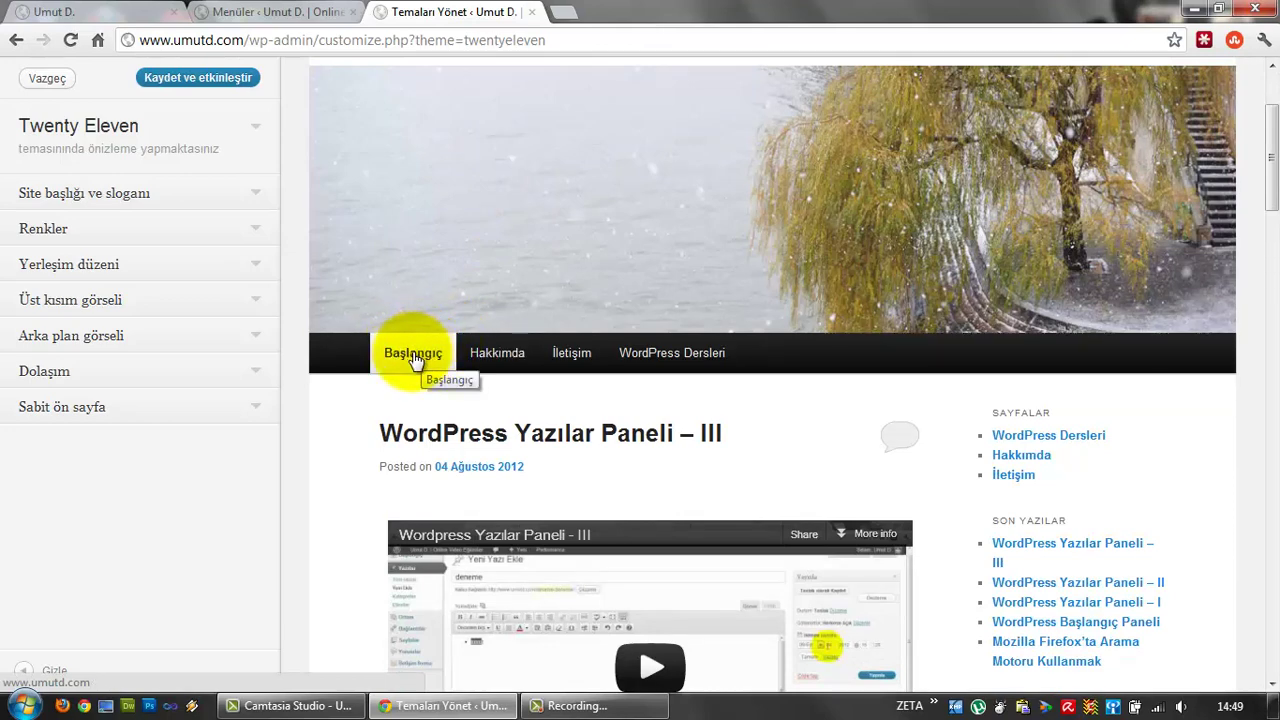
pyautogui.scroll(-2, 438, 540)
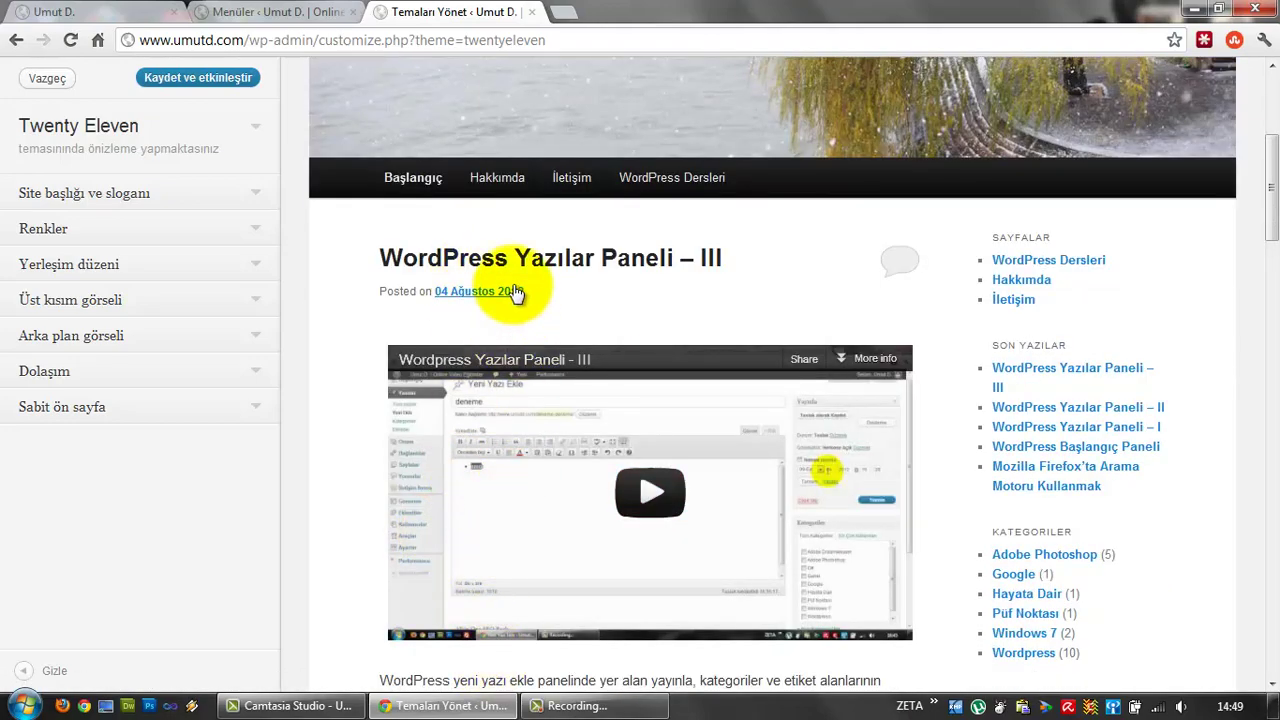
pyautogui.scroll(-5, 512, 288)
pyautogui.scroll(5, 496, 324)
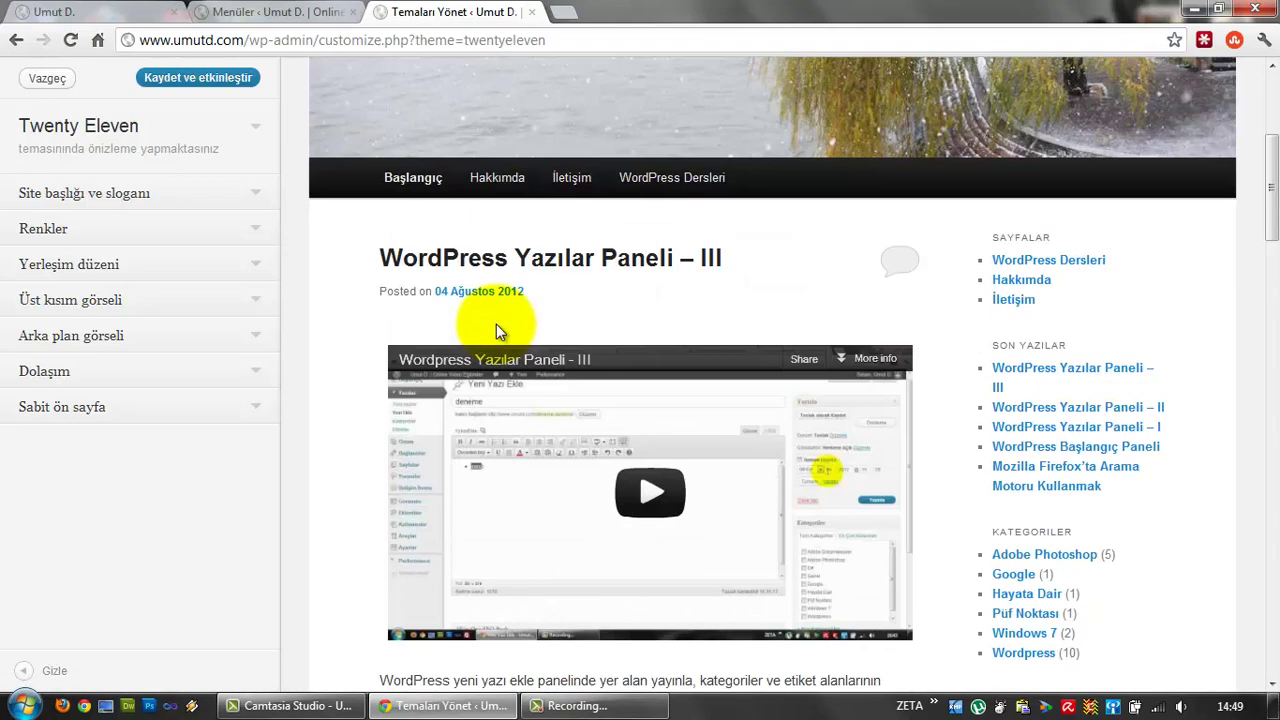
pyautogui.scroll(1, 496, 324)
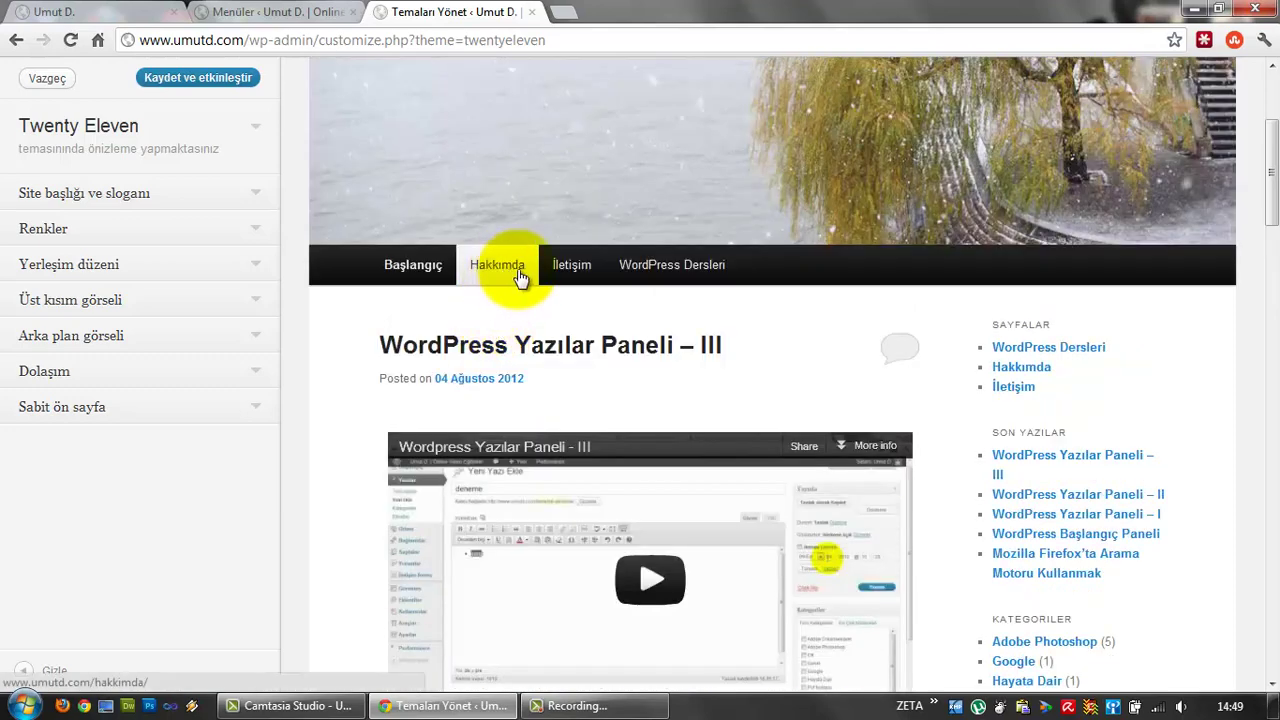
pyautogui.scroll(2, 700, 278)
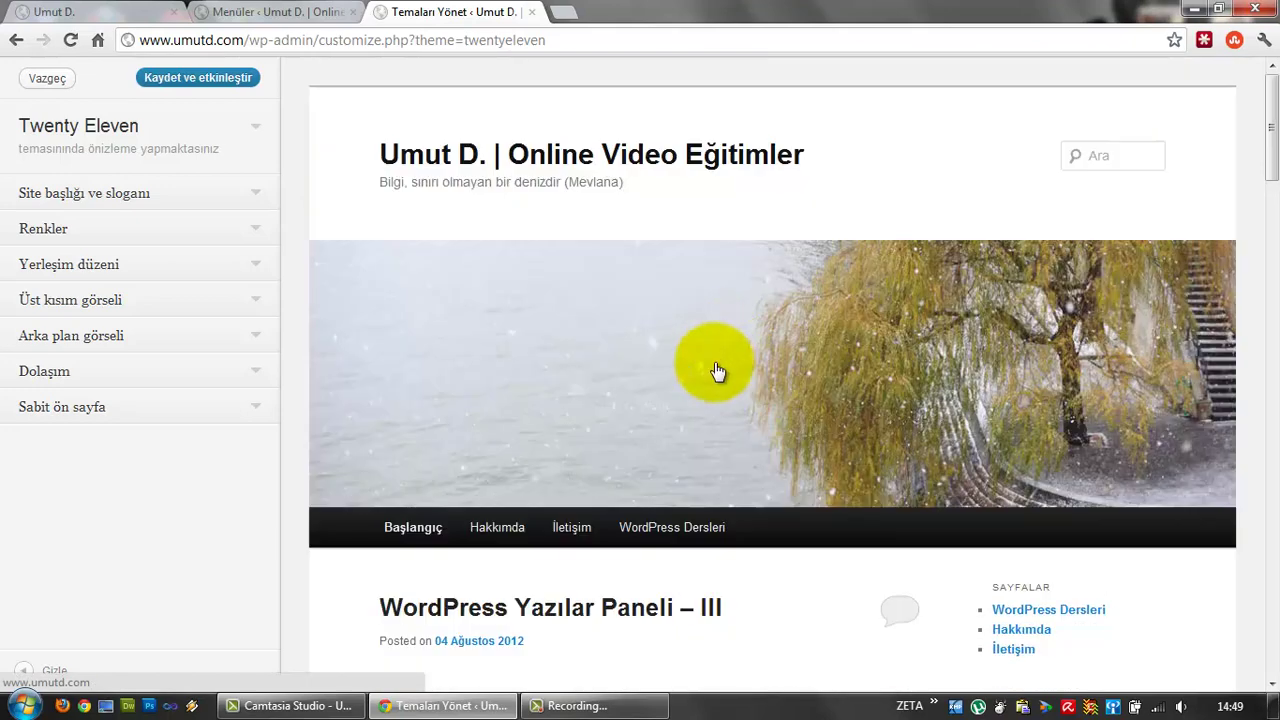
pyautogui.scroll(-1, 714, 366)
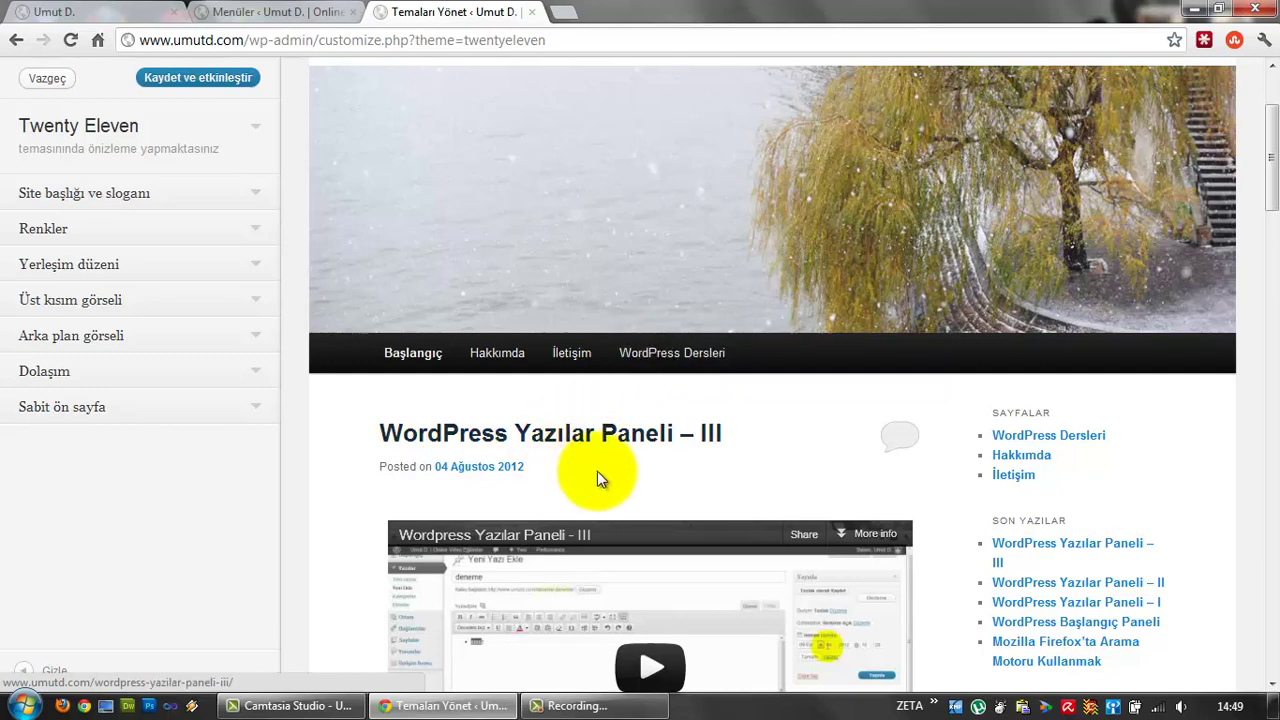
pyautogui.click(253, 11)
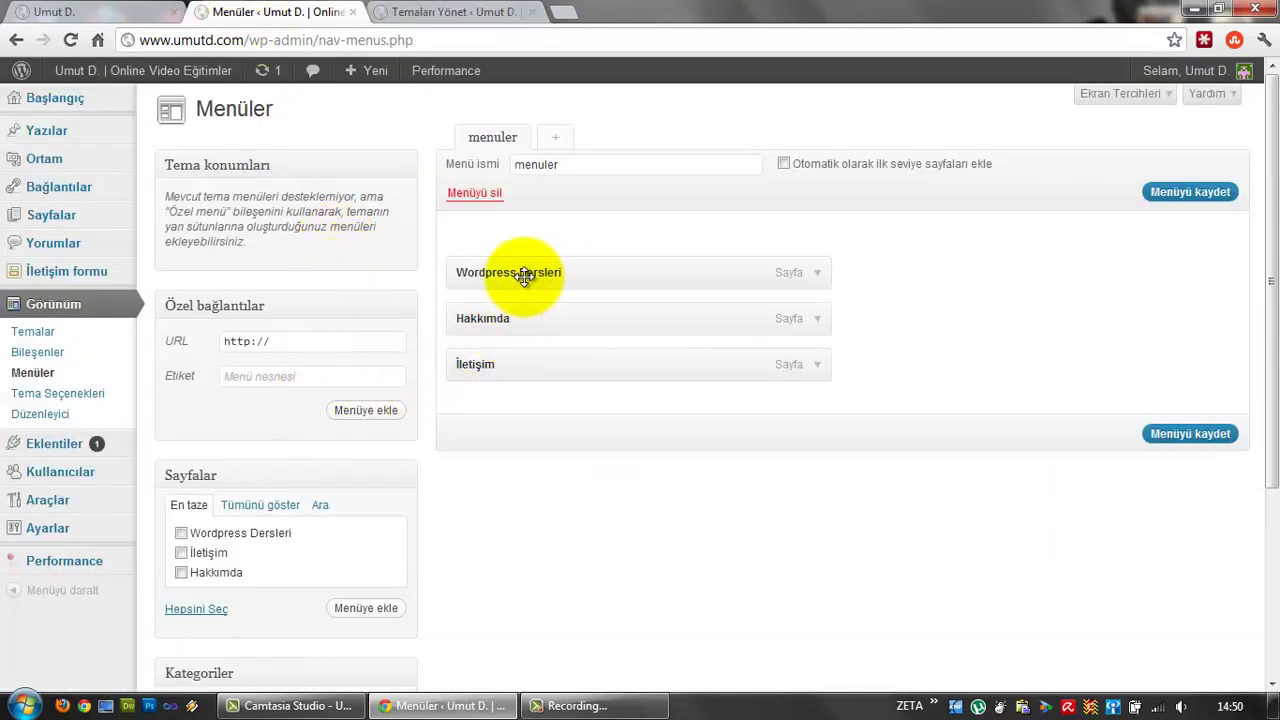
pyautogui.click(420, 11)
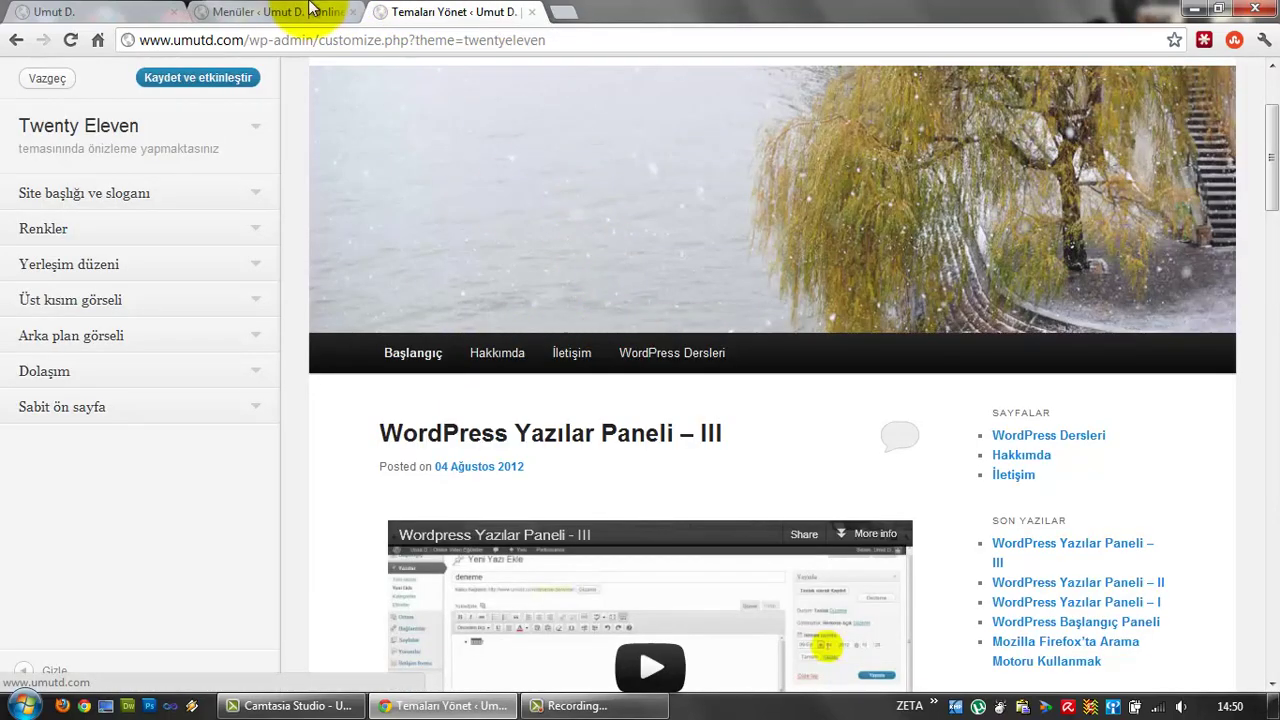
# Return to the Menüler page, request deletion of the menuler menu and cancel the confirmation.
pyautogui.click(310, 11)
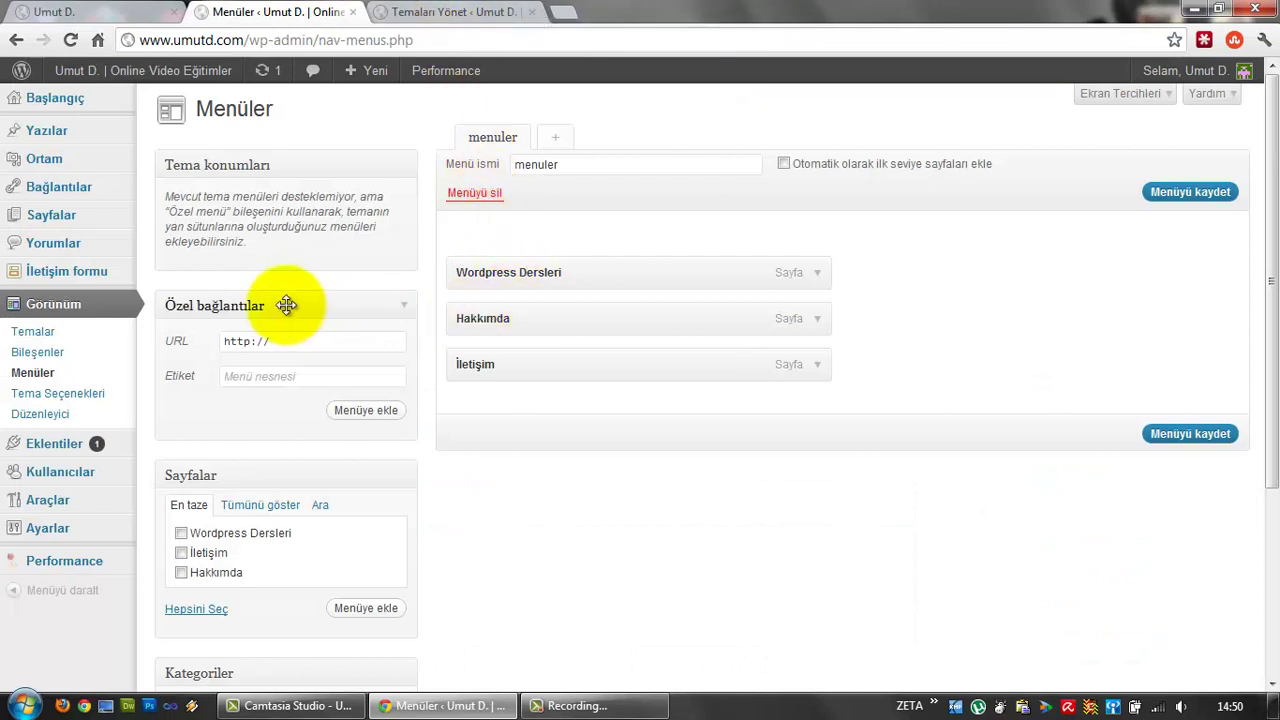
pyautogui.click(485, 196)
pyautogui.click(747, 389)
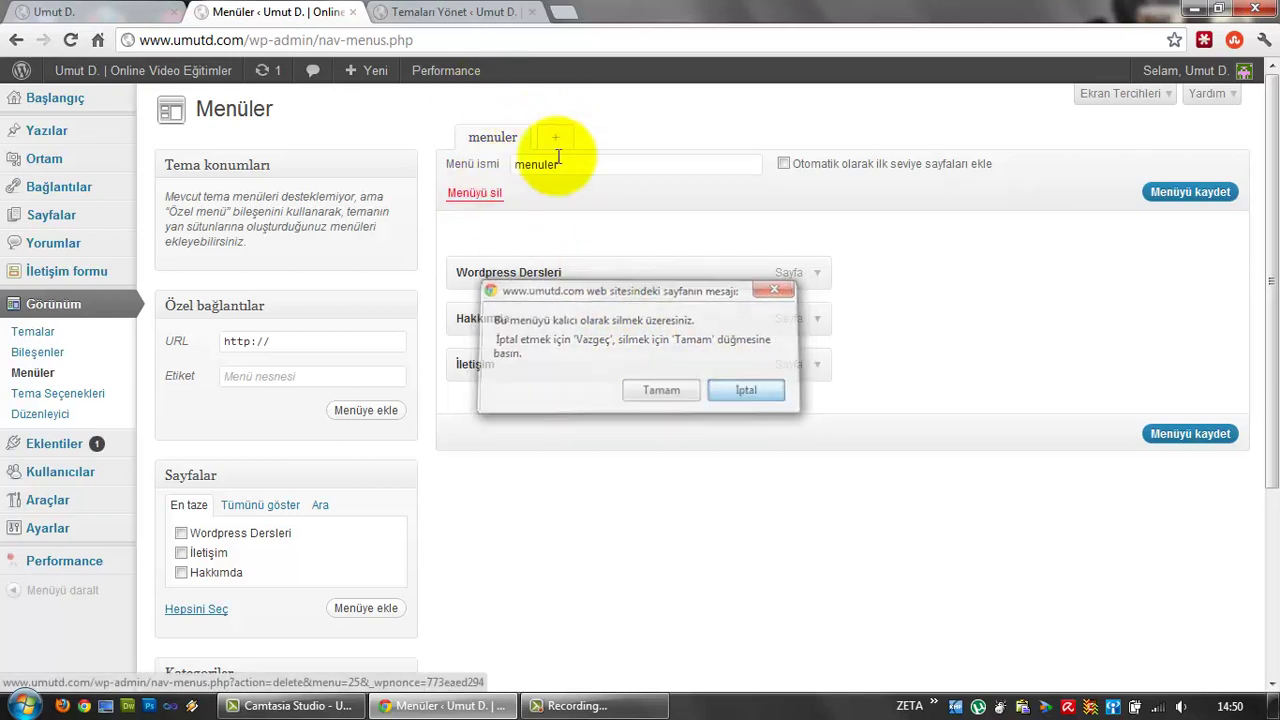
# Create a new menu named yeni_menu.
pyautogui.click(555, 140)
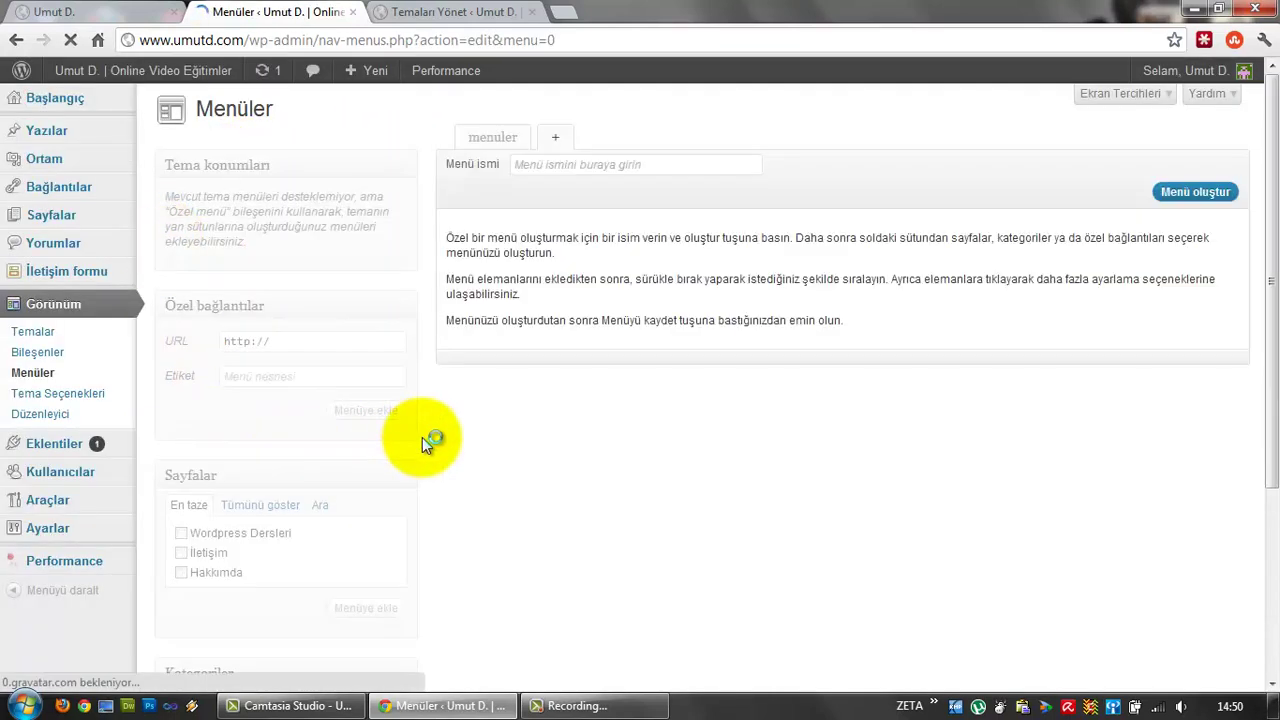
pyautogui.click(632, 164)
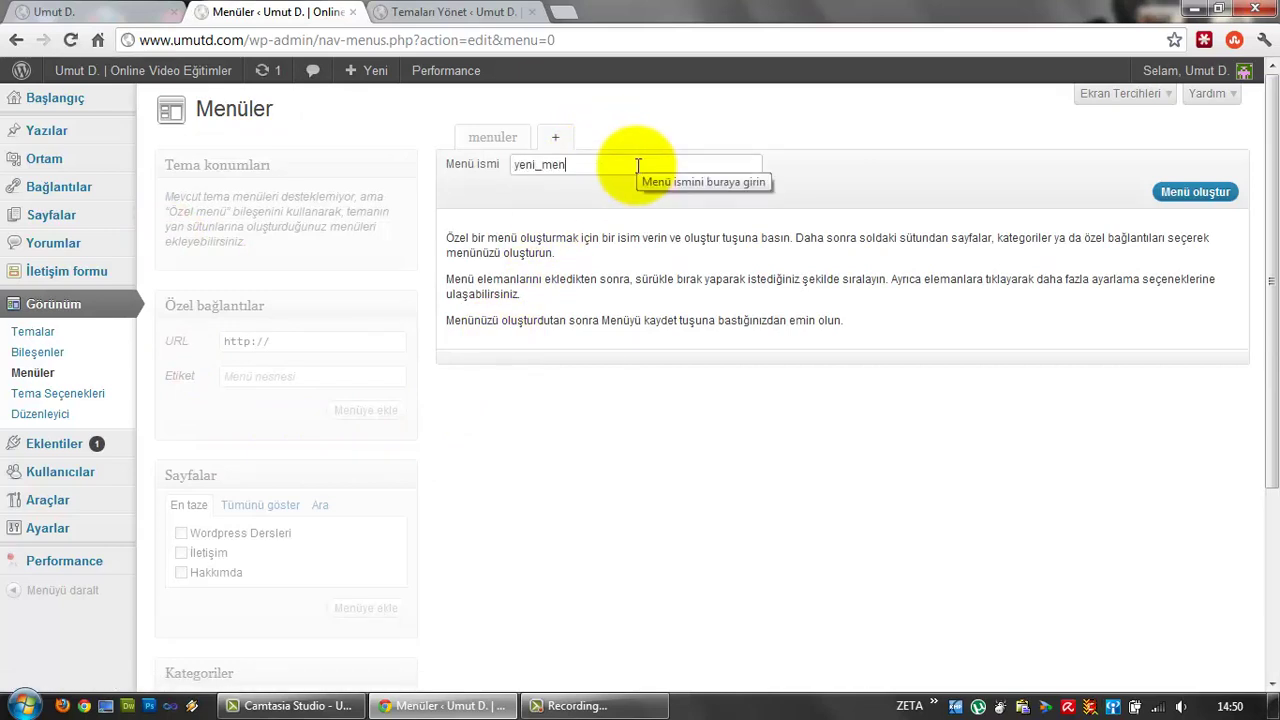
pyautogui.click(1205, 195)
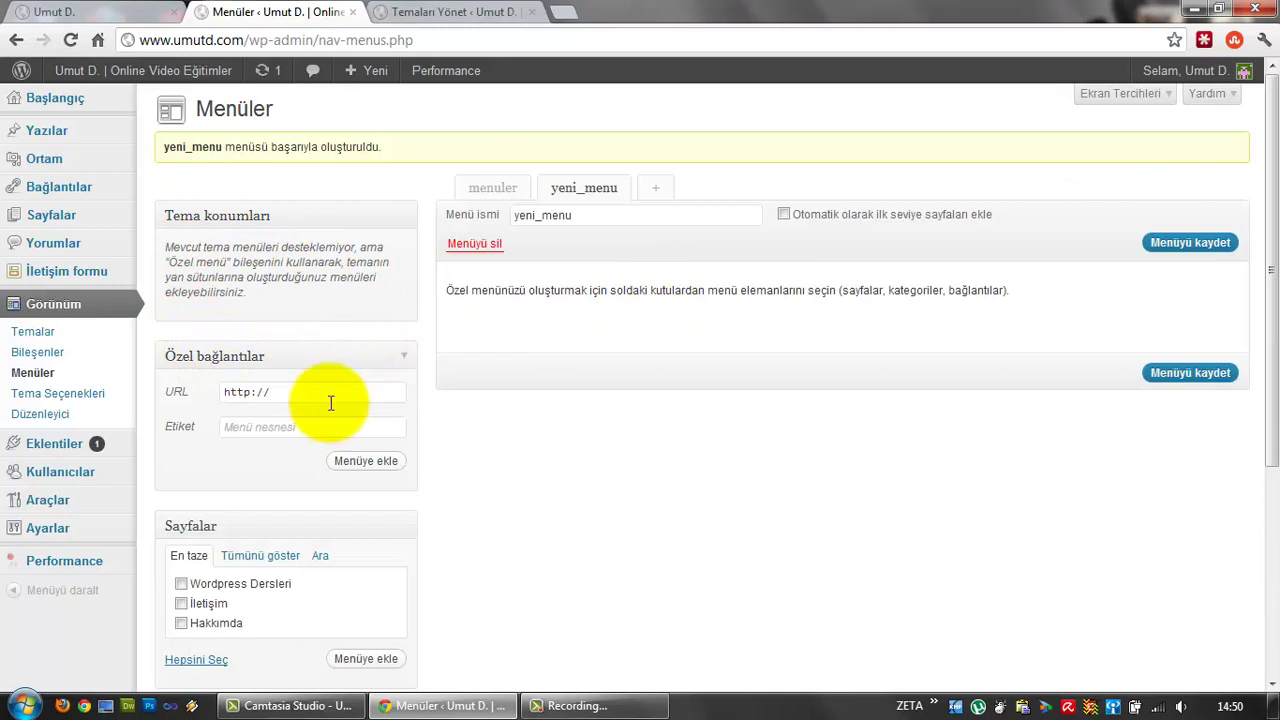
# Add the pages Wordpress Dersleri, İletişim and Hakkımda to yeni_menu.
pyautogui.scroll(-3, 268, 507)
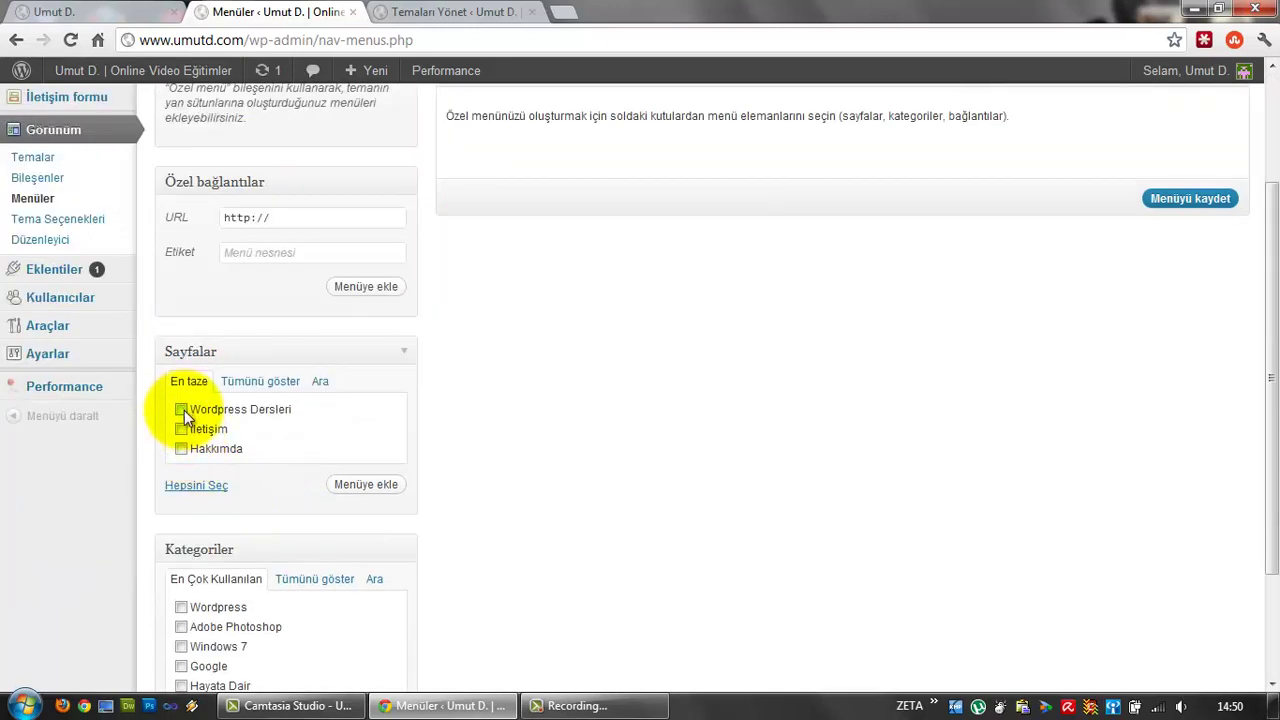
pyautogui.scroll(2, 221, 418)
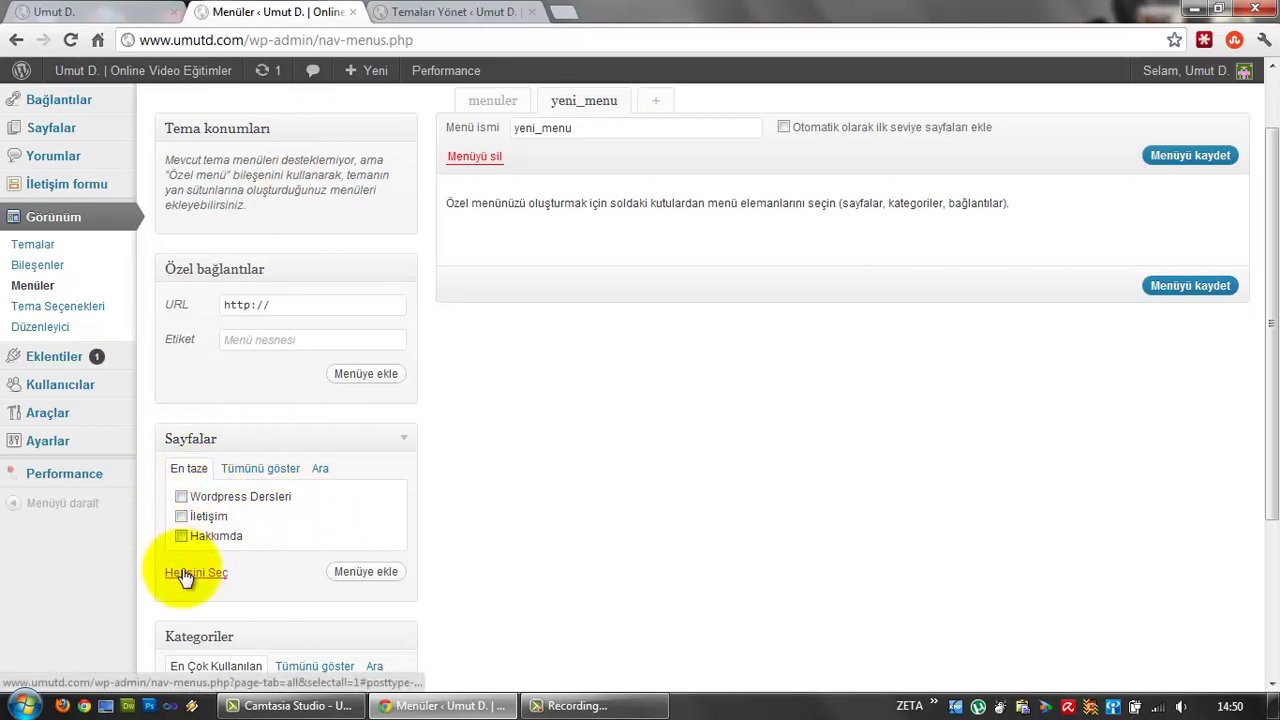
pyautogui.click(370, 576)
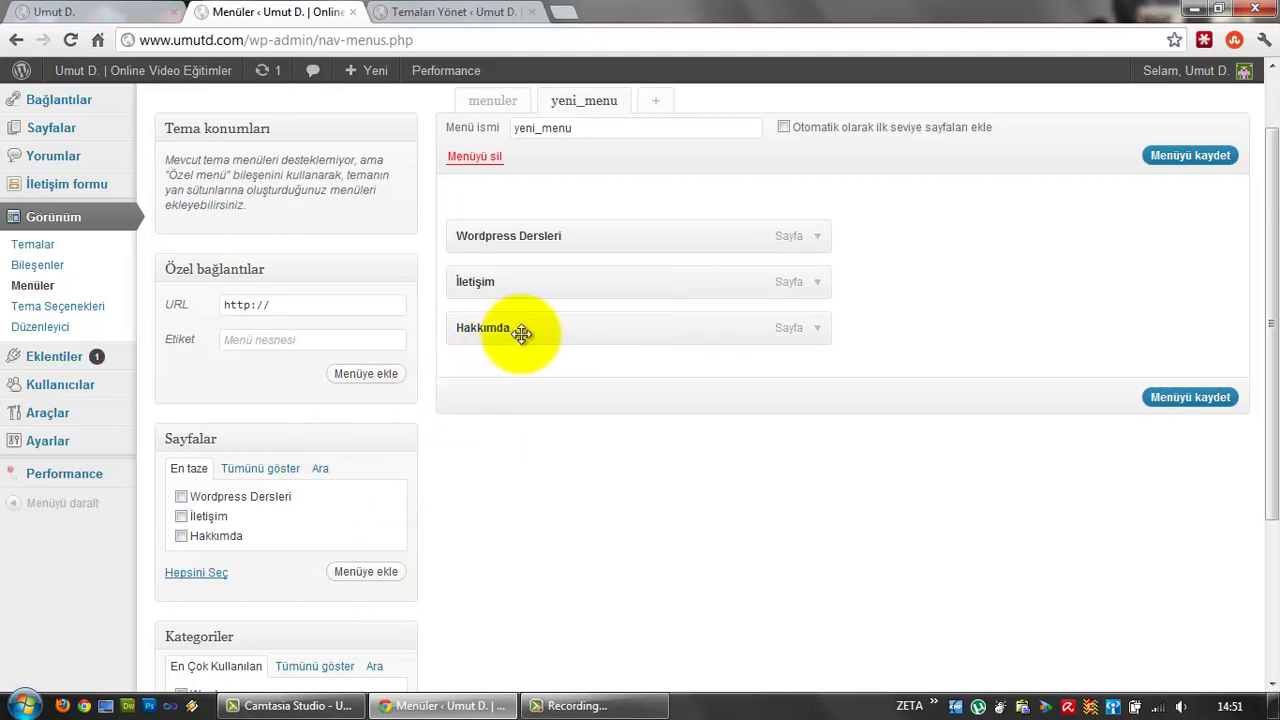
# Reorder the yeni_menu items to Wordpress Dersleri, Hakkımda, İletişim.
pyautogui.moveTo(523, 323); pyautogui.dragTo(522, 250)
pyautogui.moveTo(519, 323); pyautogui.dragTo(516, 292)
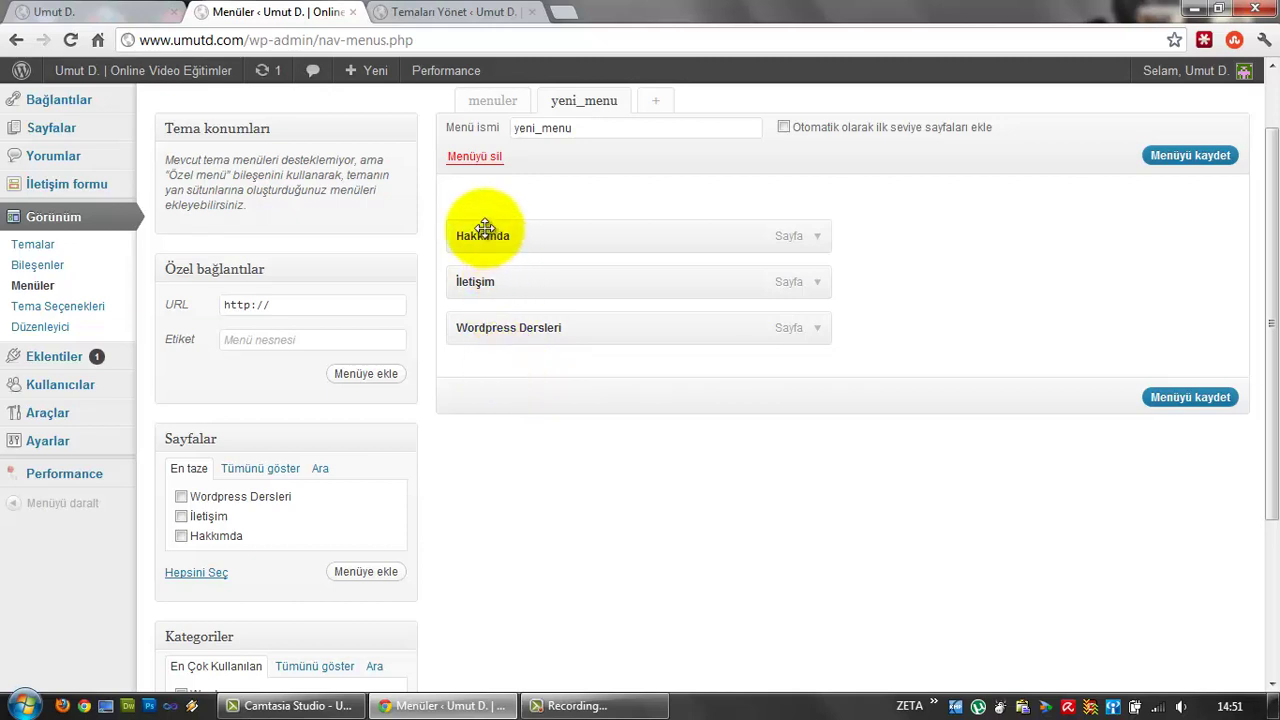
pyautogui.moveTo(493, 350); pyautogui.dragTo(489, 230)
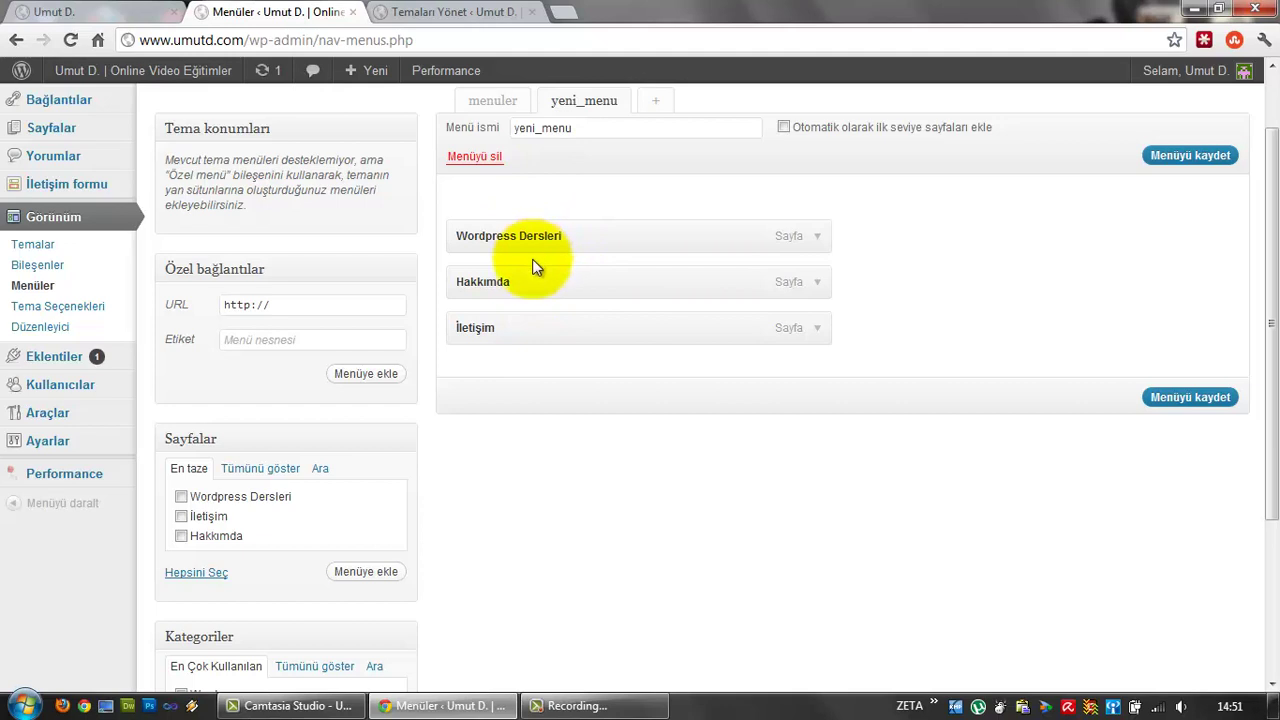
# Nest Hakkımda as a sub-item under Wordpress Dersleri and save yeni_menu.
pyautogui.scroll(1, 535, 260)
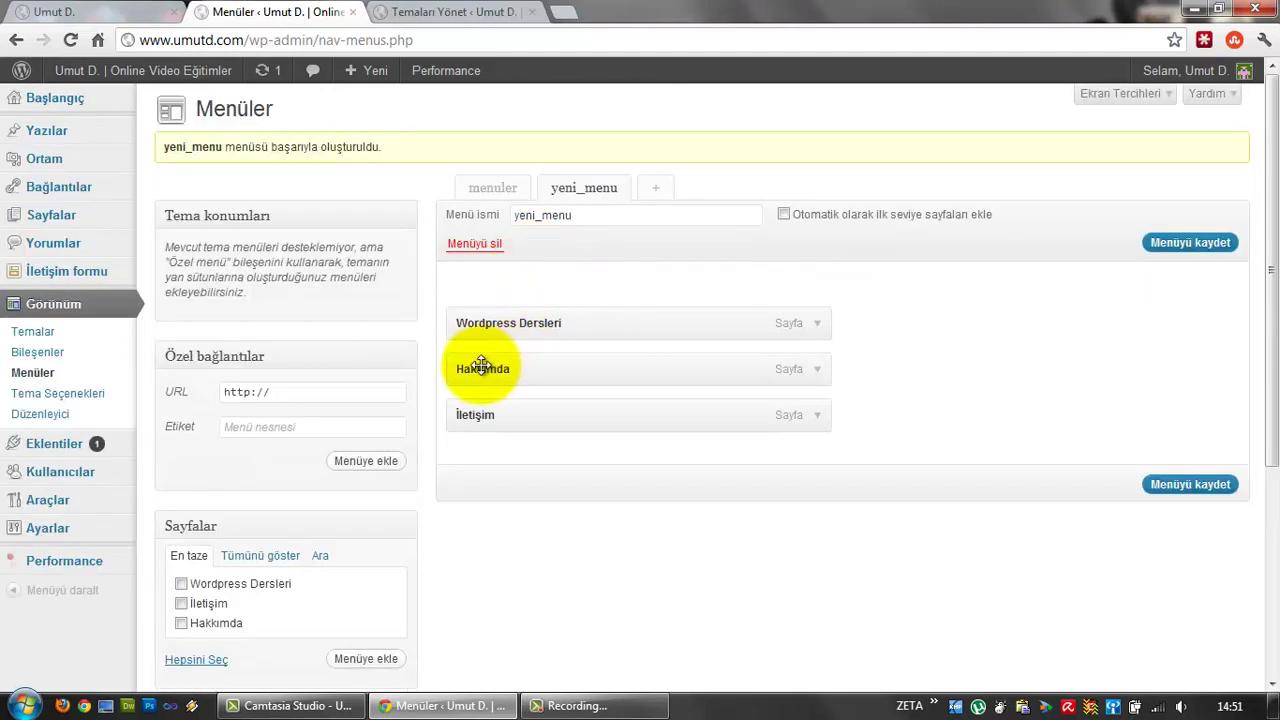
pyautogui.moveTo(471, 364); pyautogui.dragTo(516, 365)
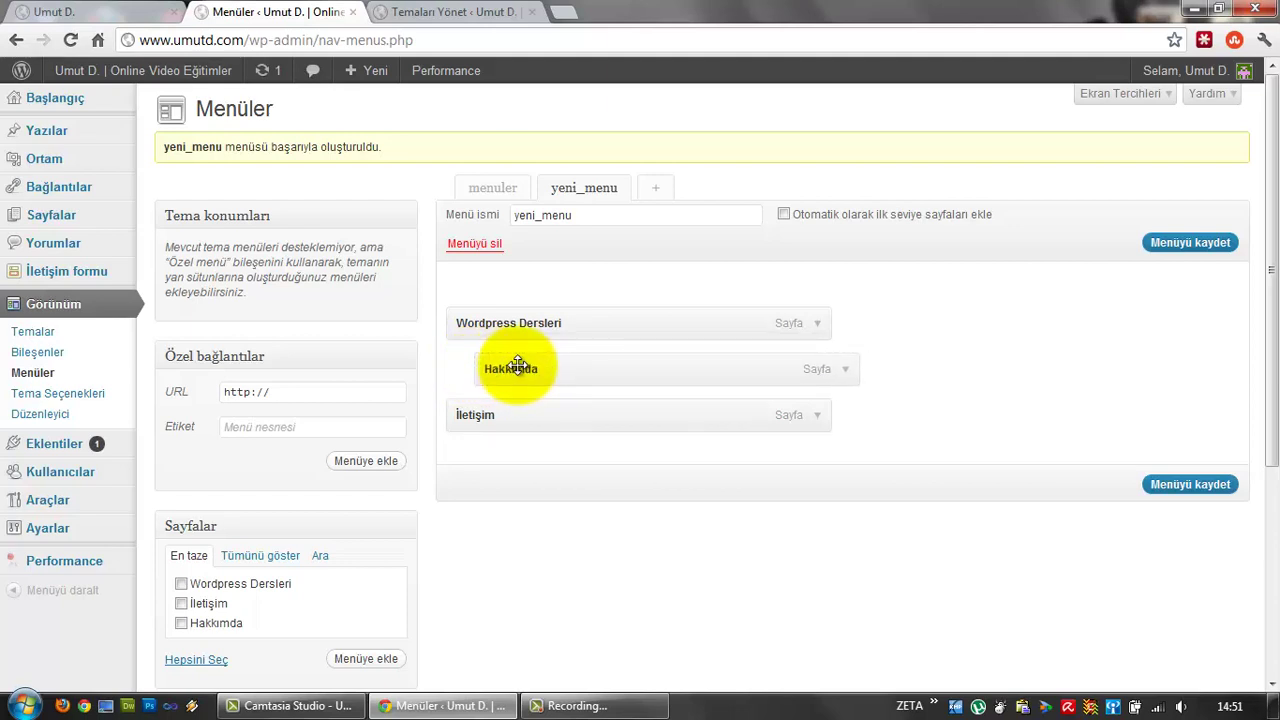
pyautogui.click(1188, 484)
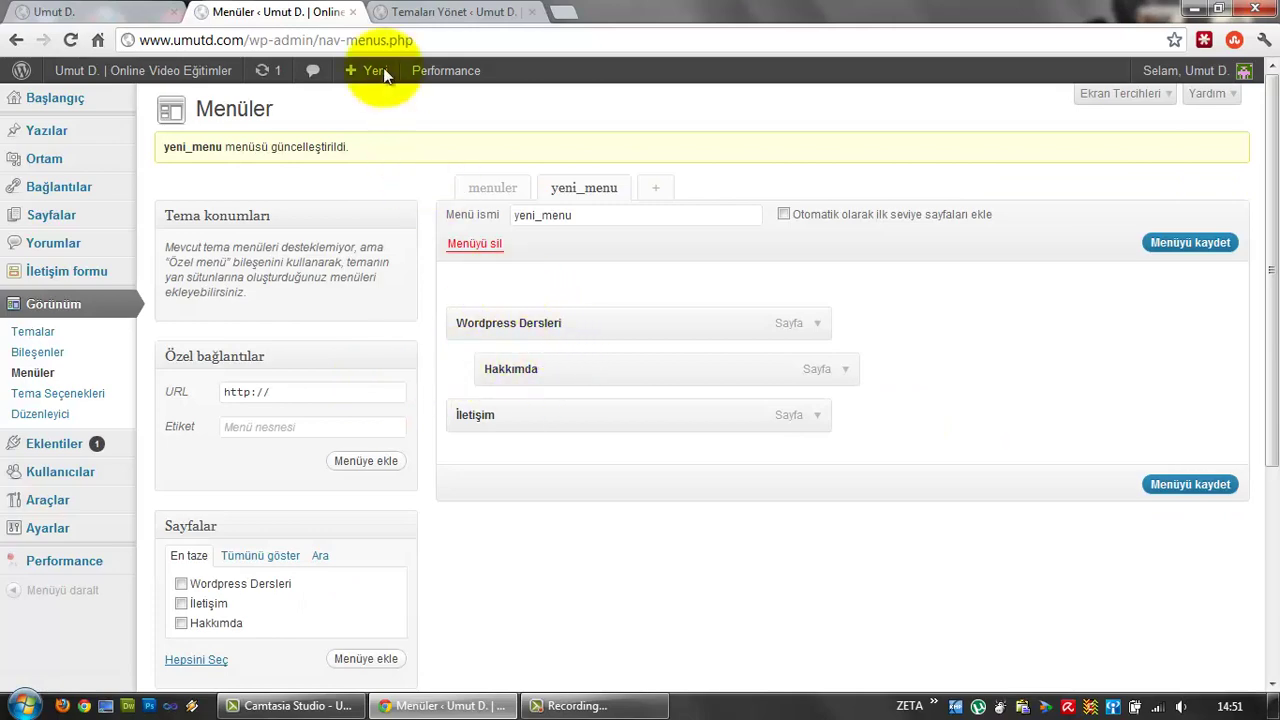
# Reload the Twenty Eleven preview and compare its navigation bar with the saved yeni_menu structure.
pyautogui.click(395, 10)
pyautogui.click(70, 40)
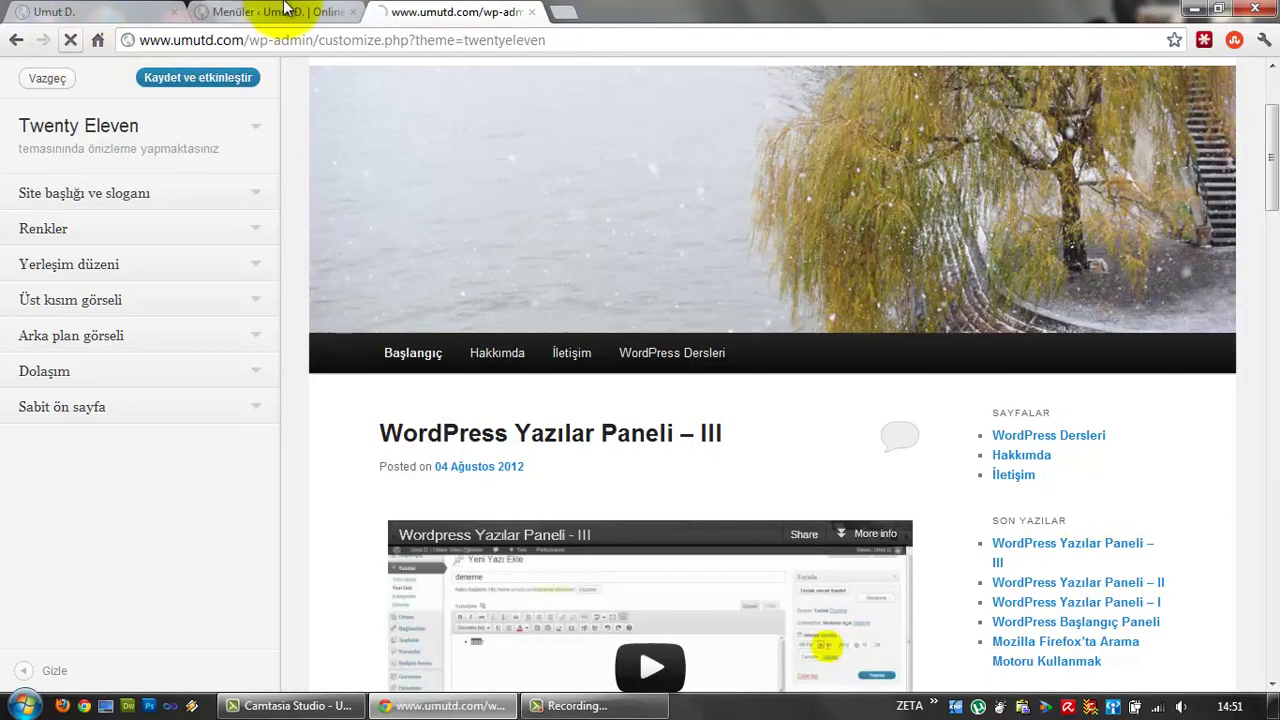
pyautogui.click(280, 12)
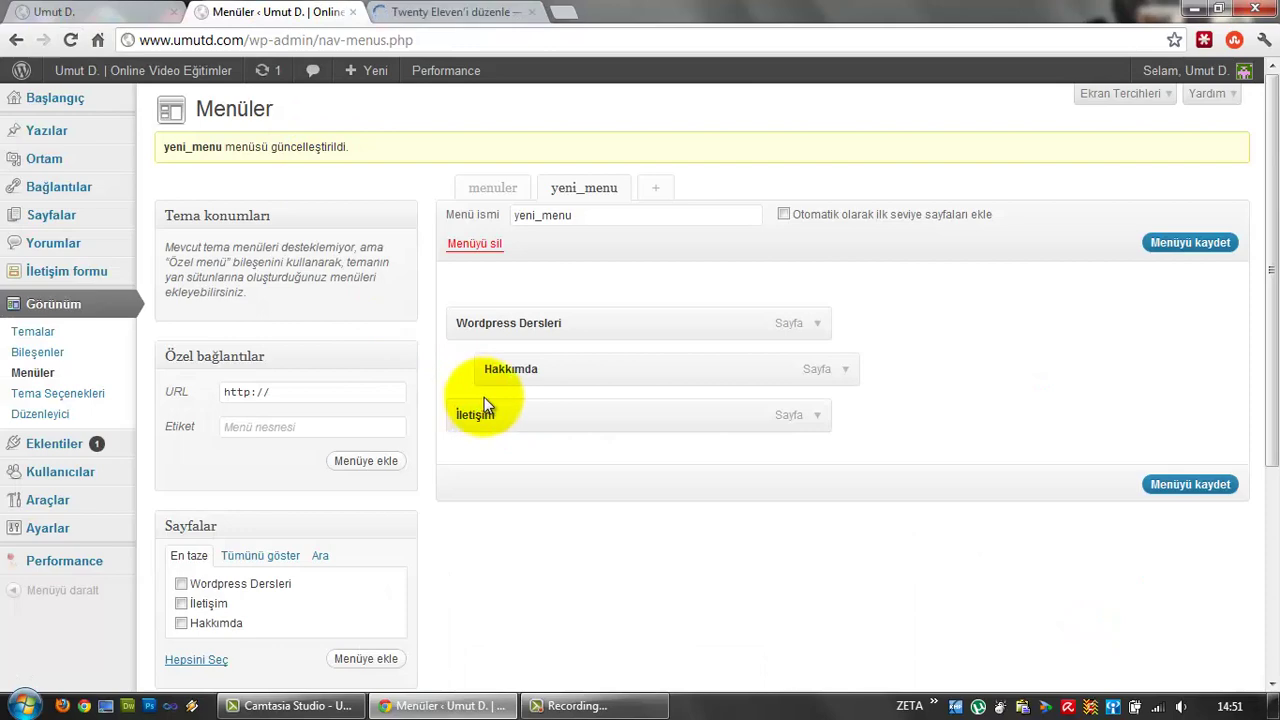
pyautogui.click(410, 12)
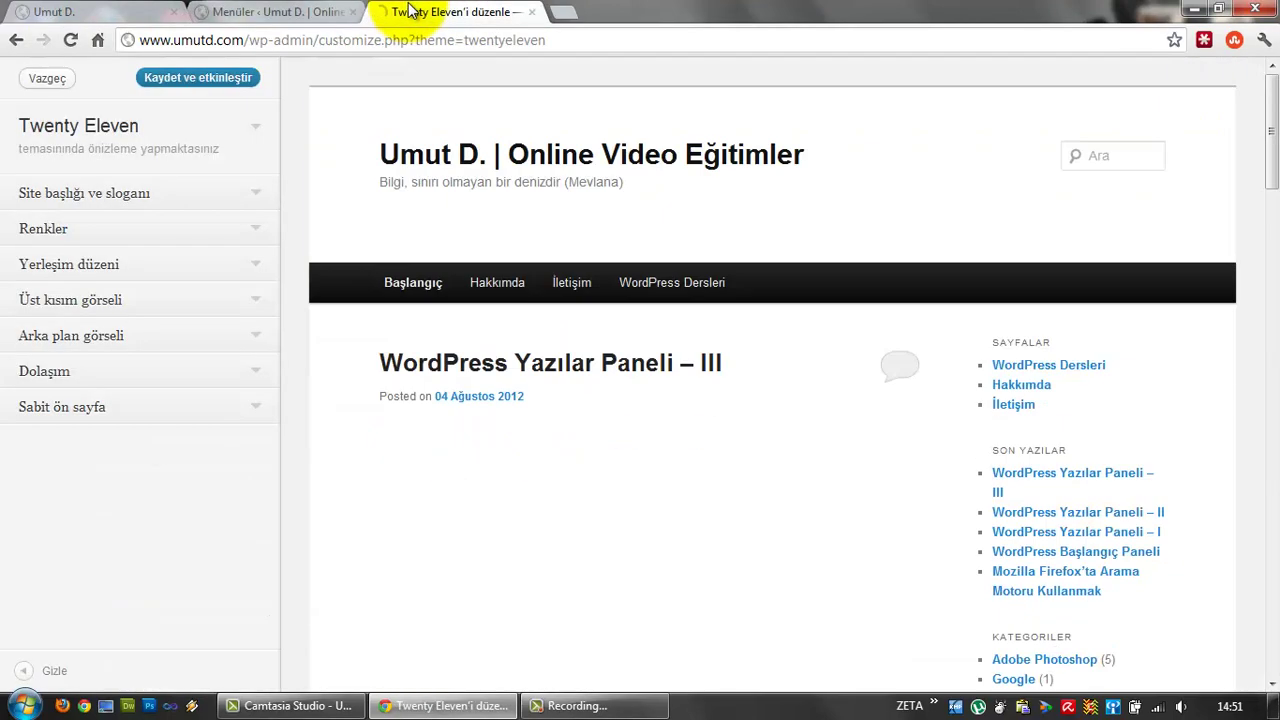
# Move the Hakkımda item of yeni_menu back to the top level.
pyautogui.hotkey('ctrl', 'shift', 'Tab')
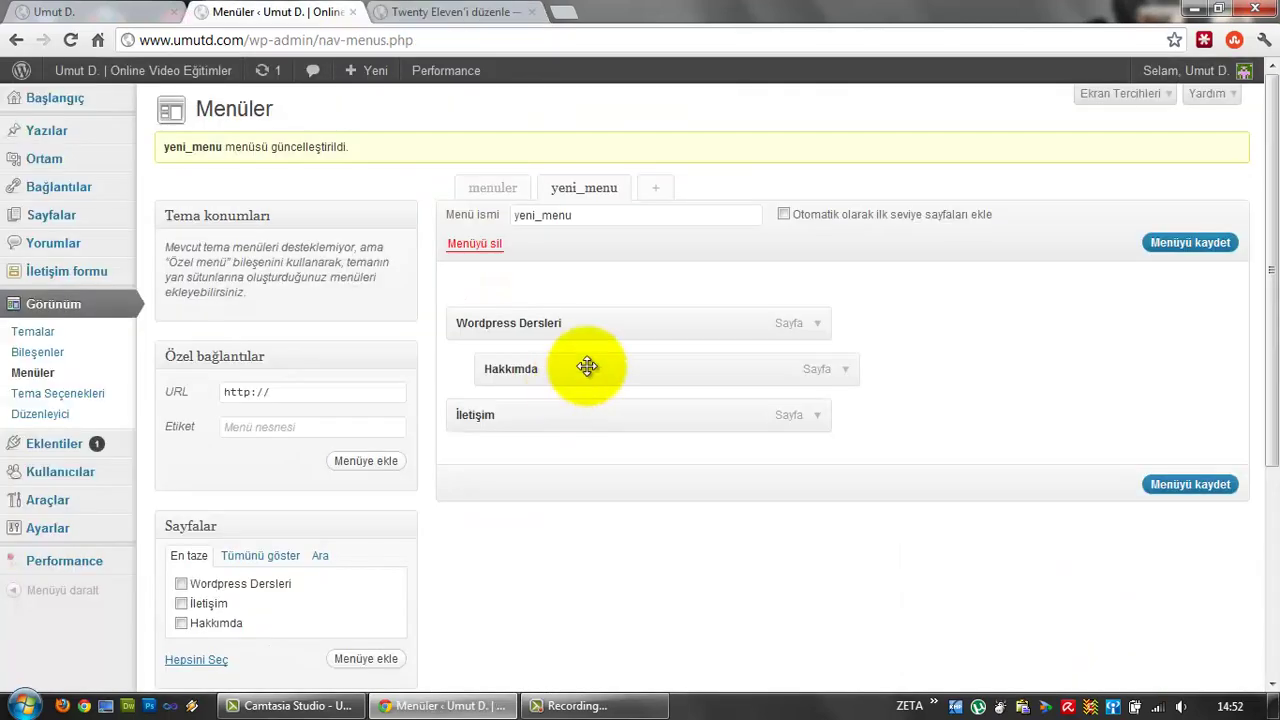
pyautogui.moveTo(587, 366); pyautogui.dragTo(563, 366)
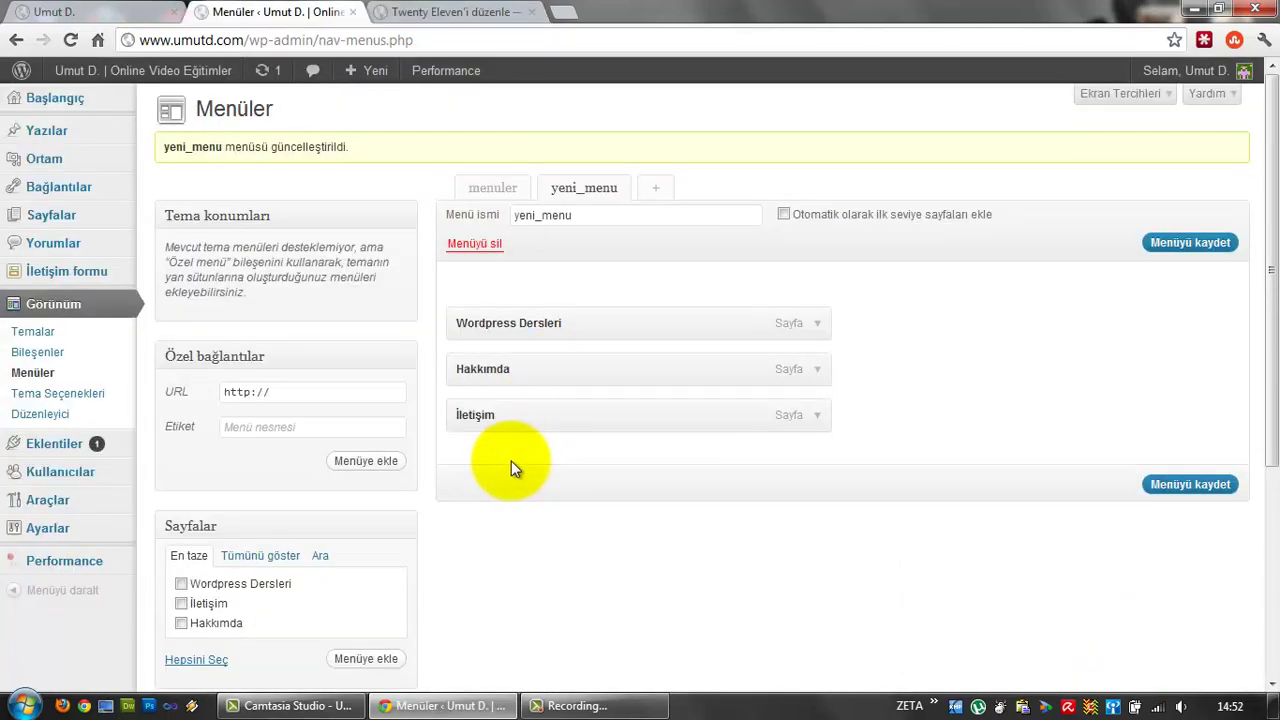
# Review the URL and label fields for custom links, and examine the navigation bar in the Twenty Eleven preview.
pyautogui.scroll(-1, 512, 460)
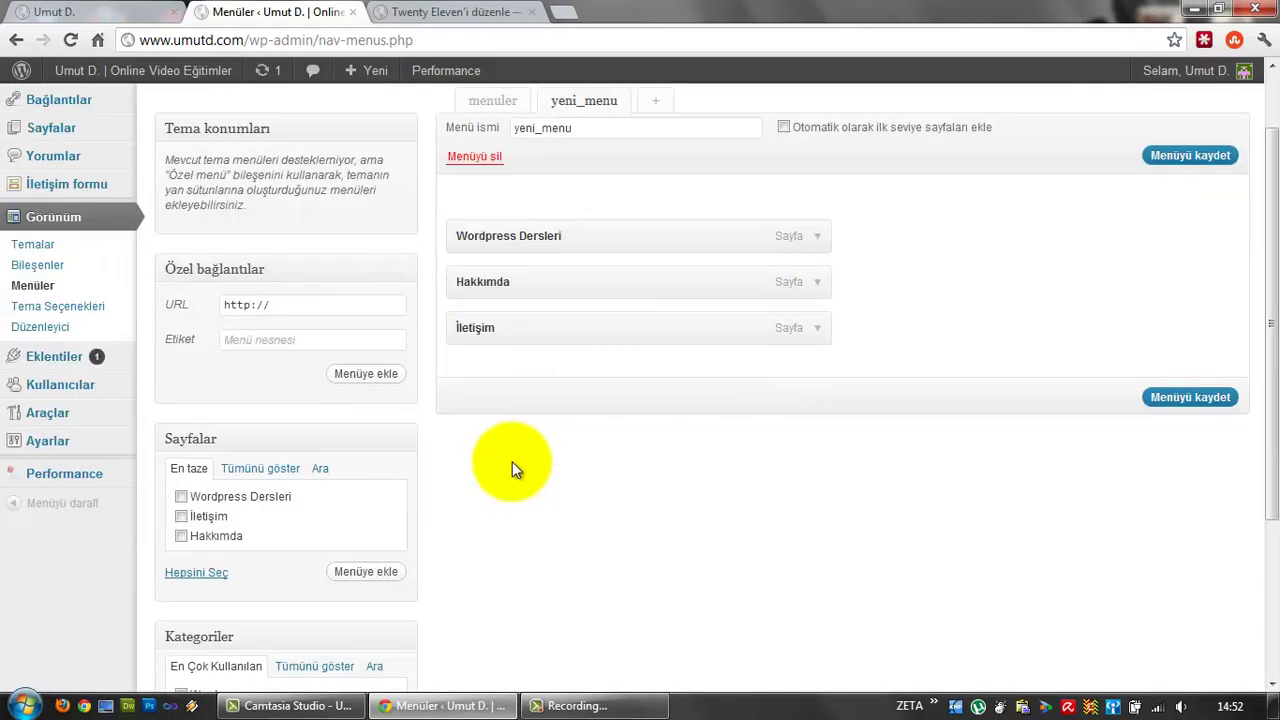
pyautogui.click(316, 312)
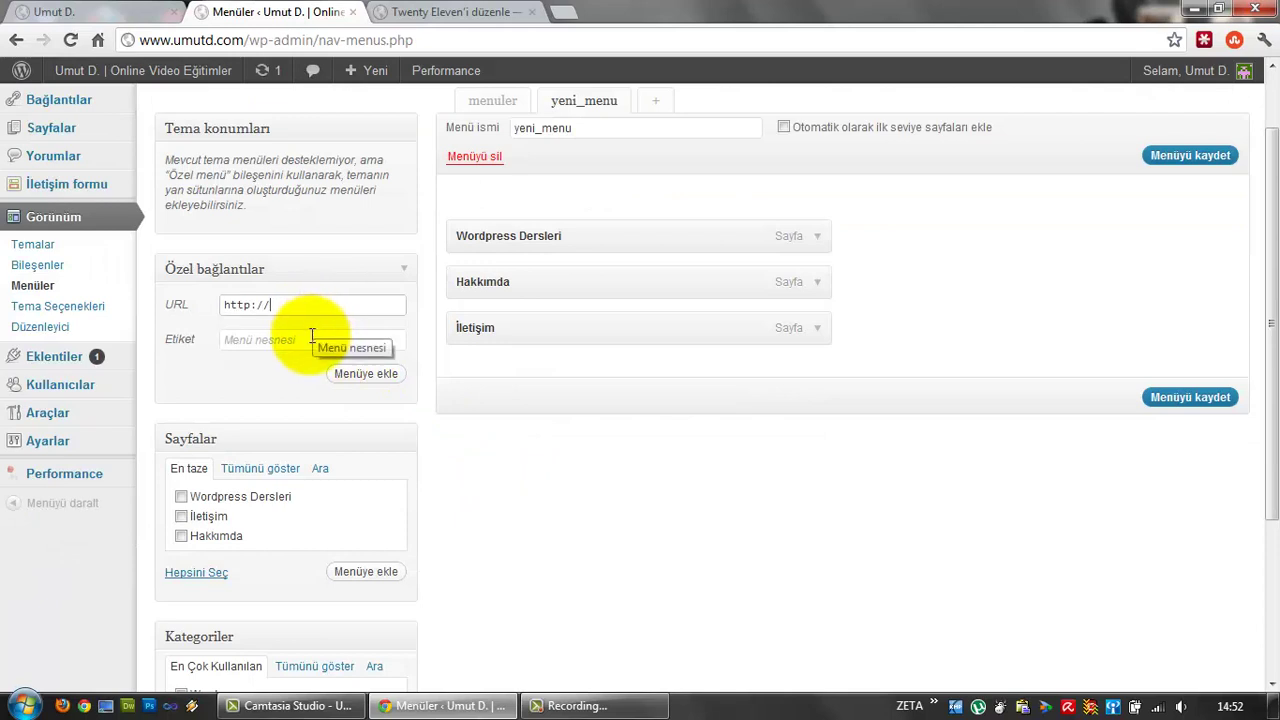
pyautogui.click(312, 338)
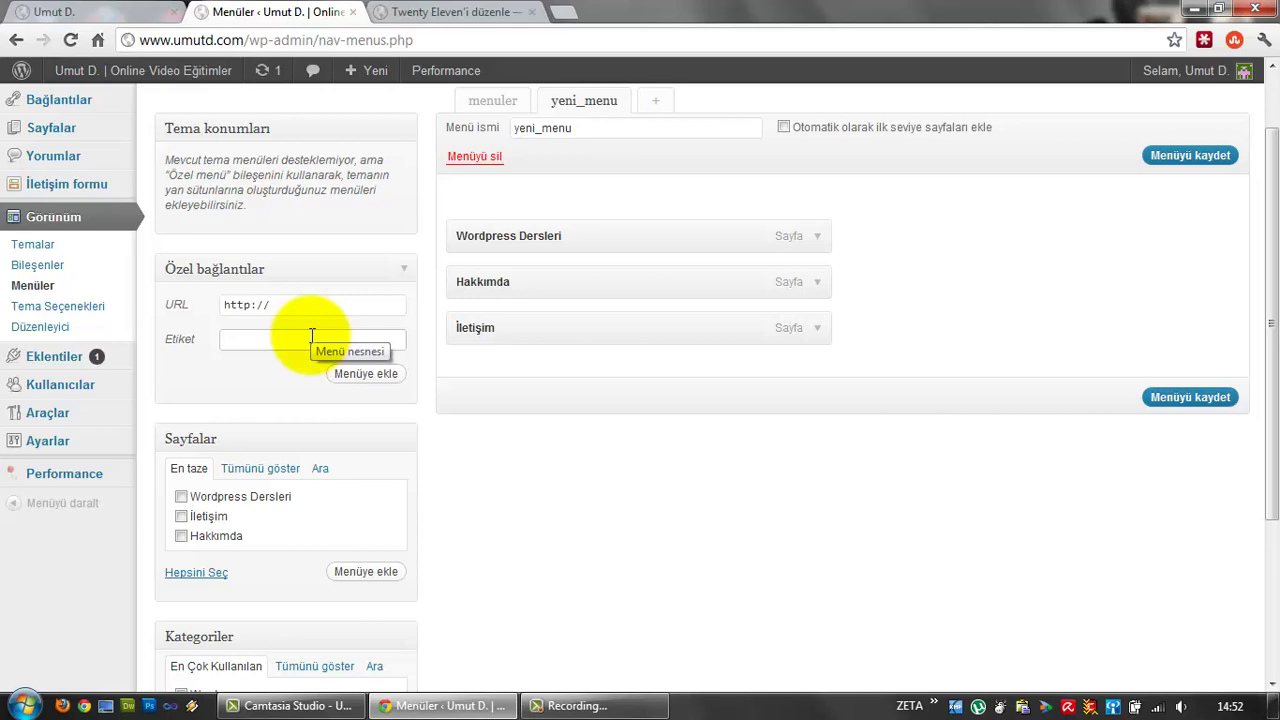
pyautogui.click(450, 12)
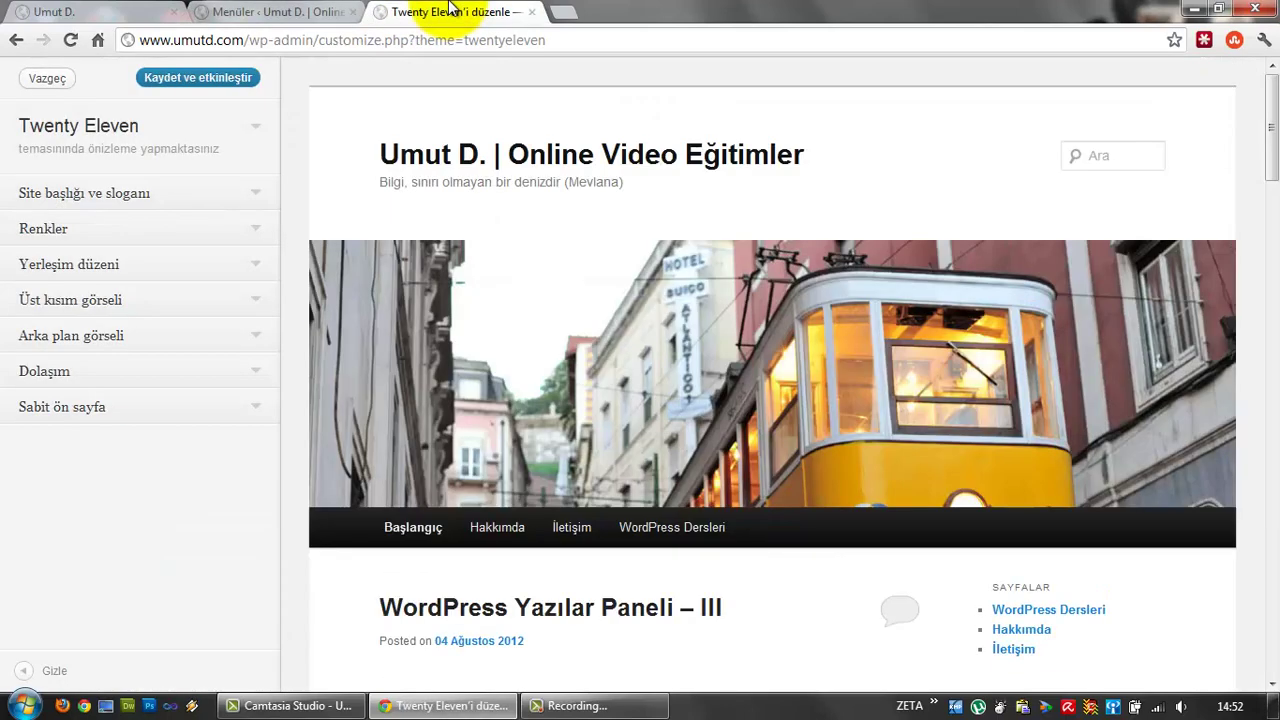
pyautogui.scroll(-1, 443, 517)
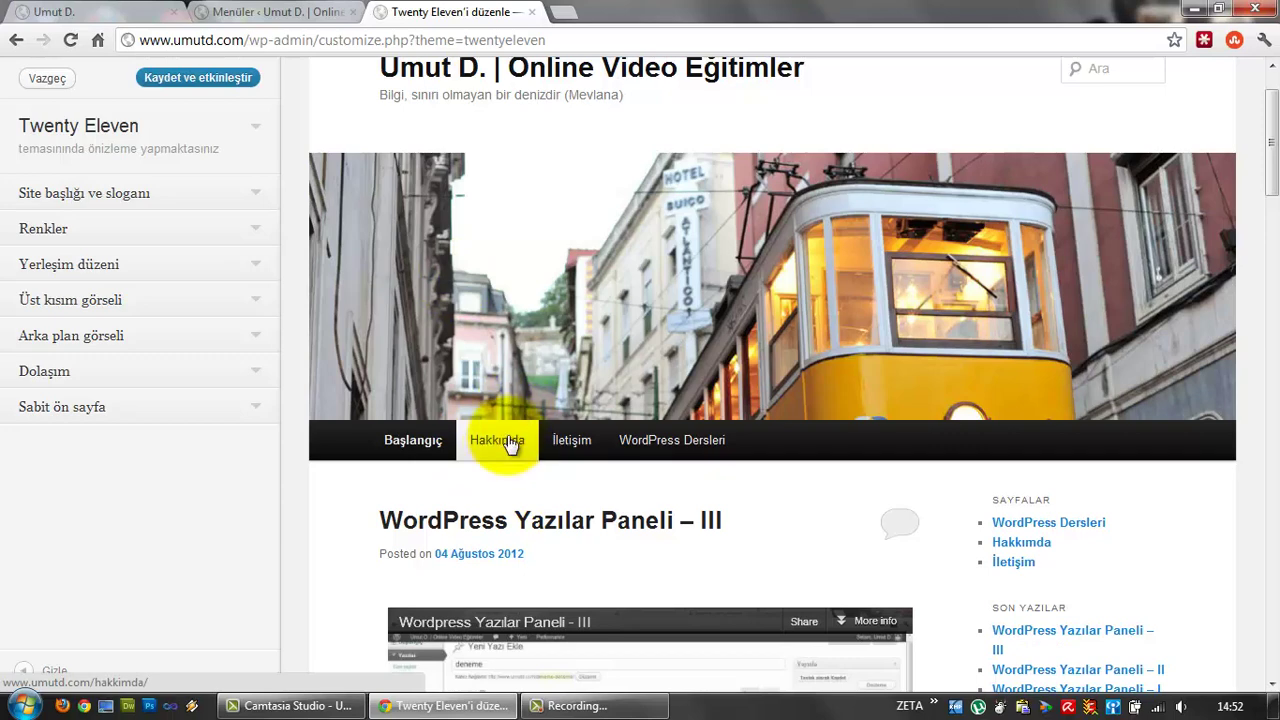
pyautogui.click(337, 10)
pyautogui.click(240, 339)
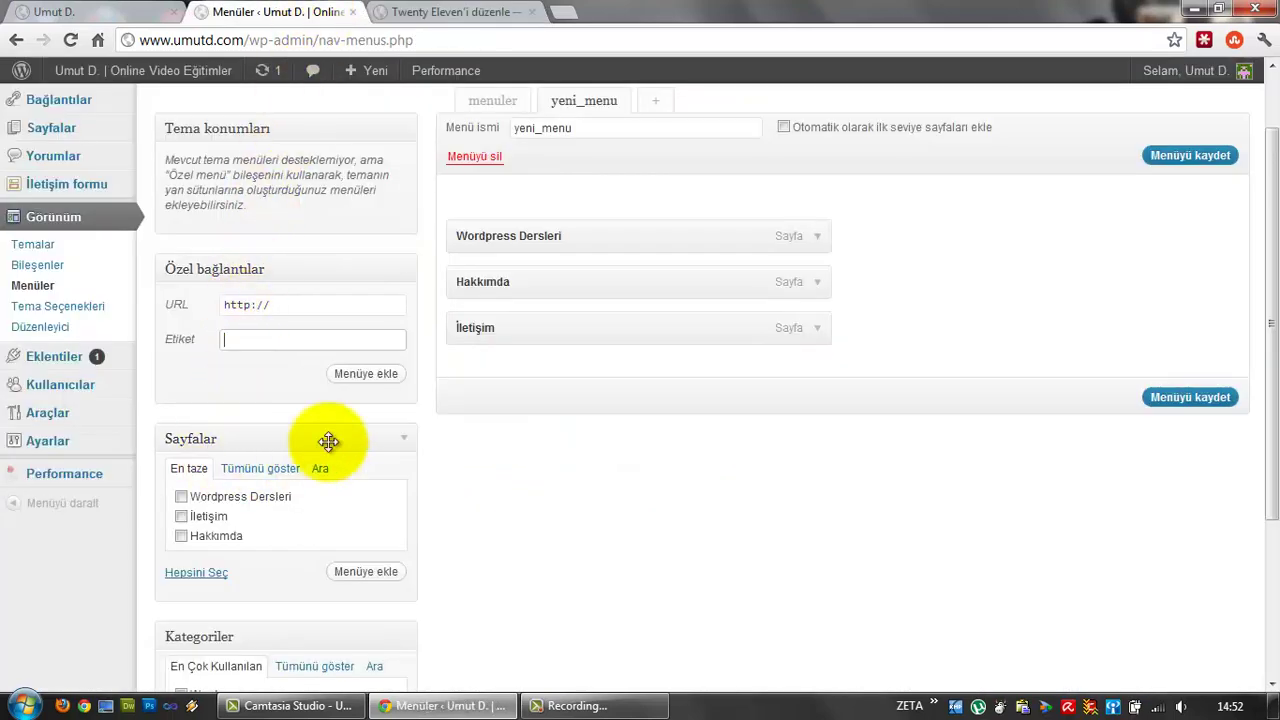
pyautogui.click(330, 302)
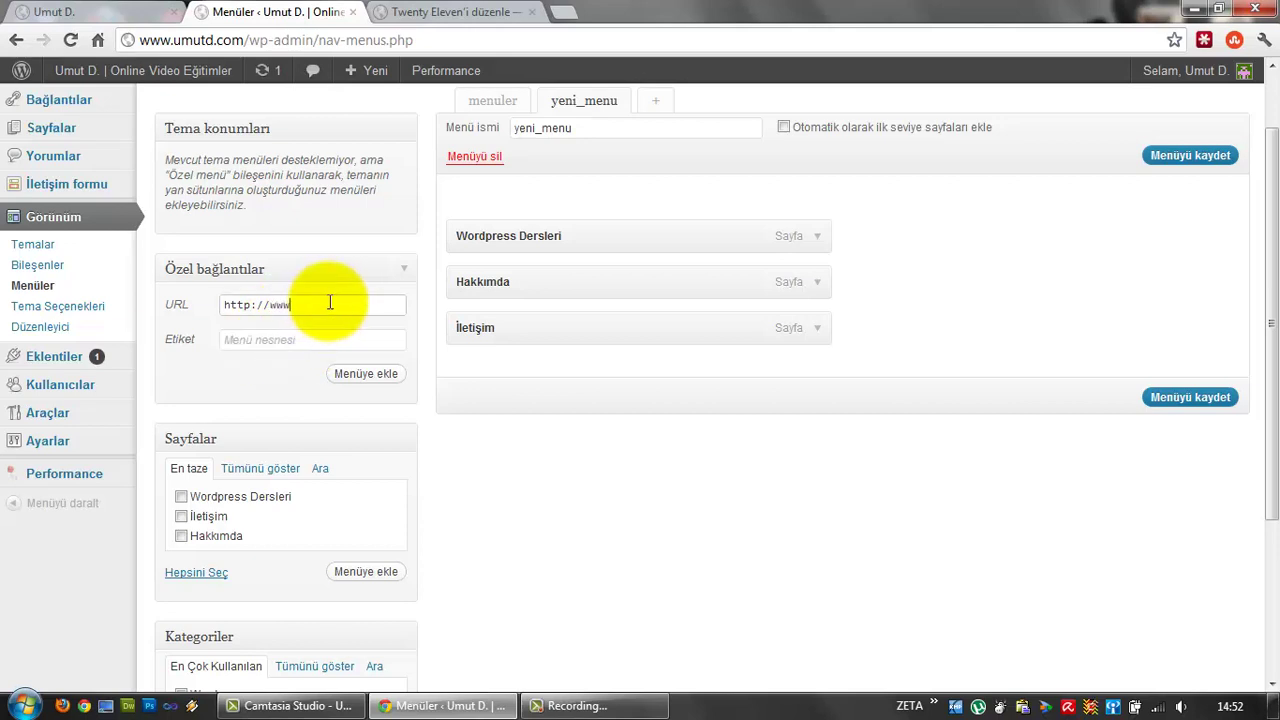
pyautogui.write('www.google.com')
pyautogui.press('Tab')
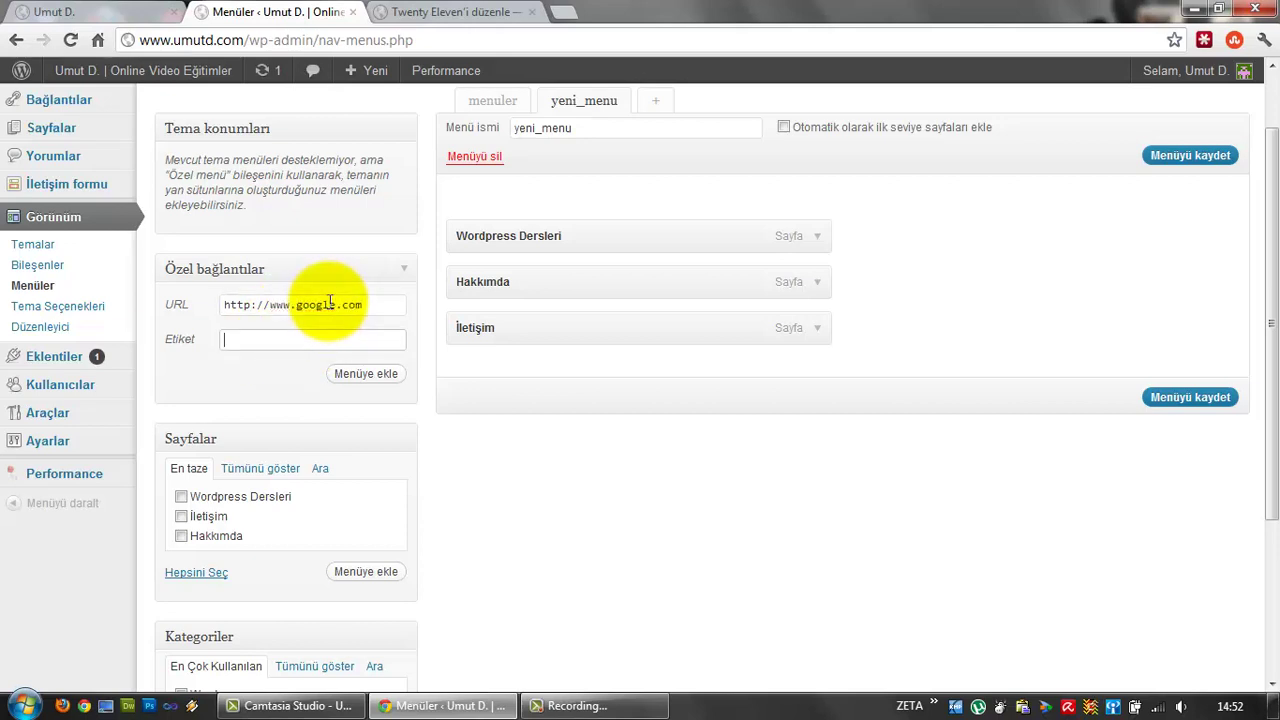
pyautogui.write('Google')
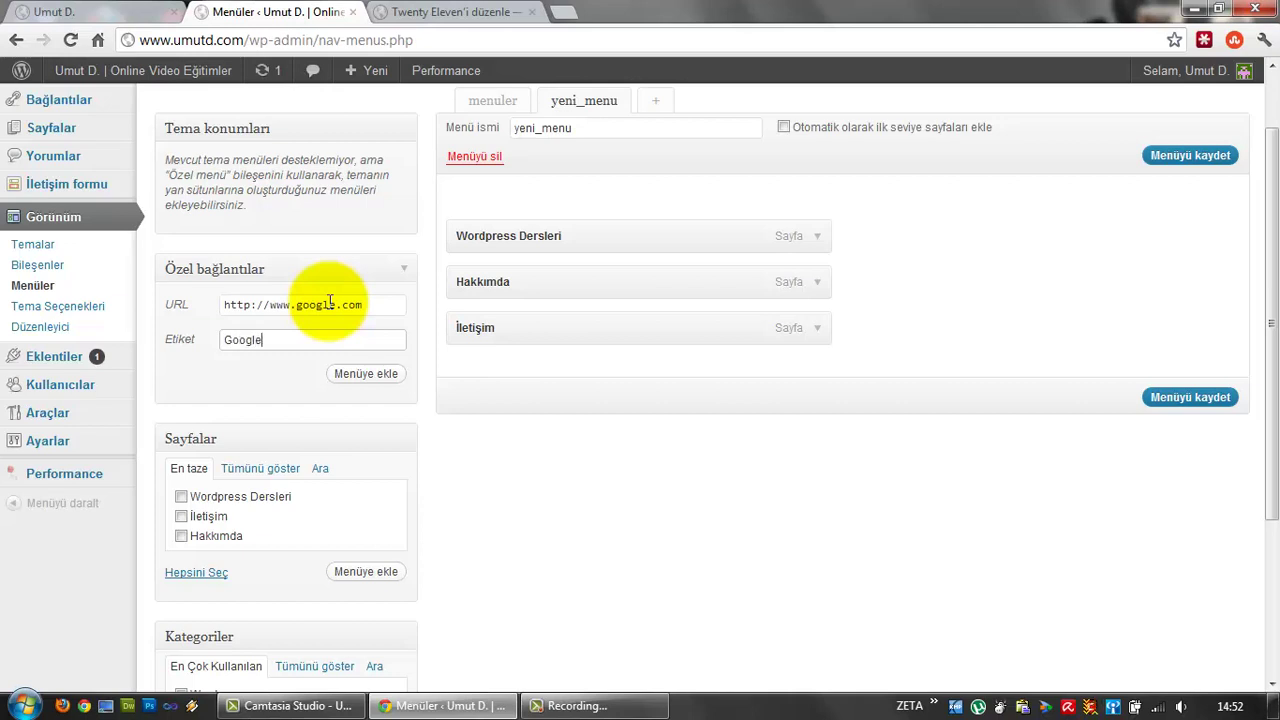
pyautogui.click(358, 373)
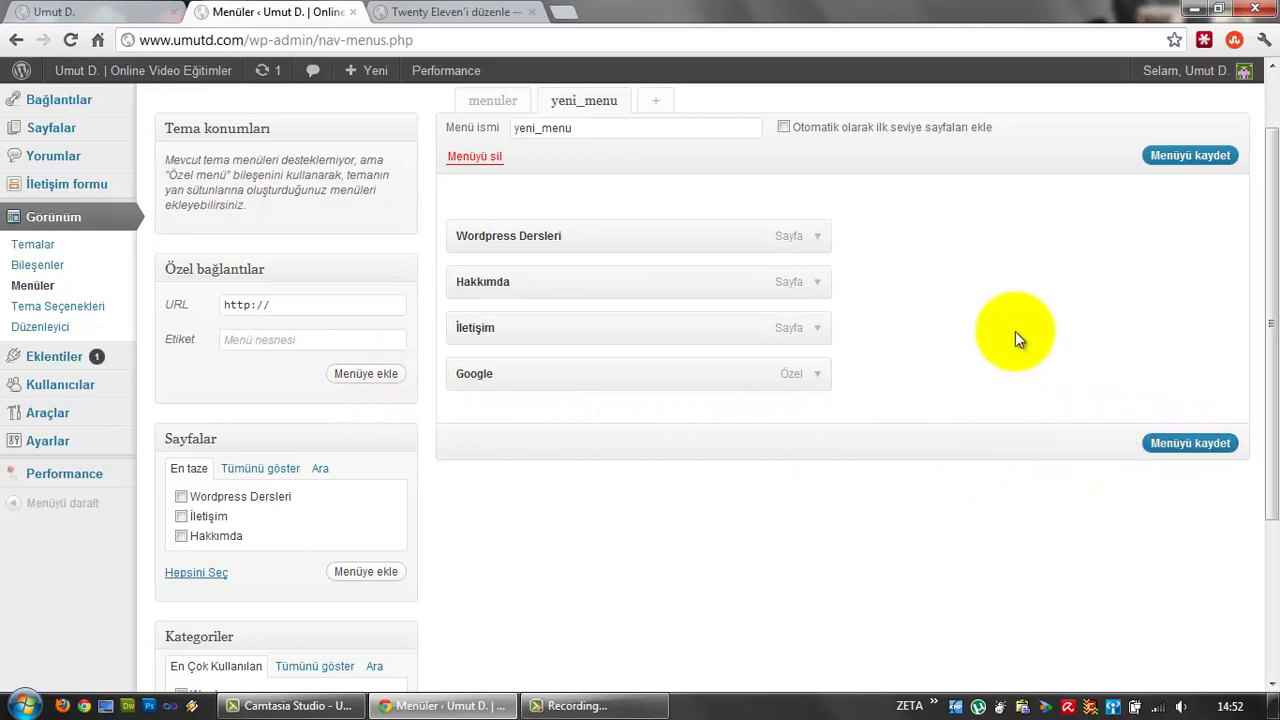
# Compare the preview's navigation bar with the items and source boxes on the yeni_menu editing page.
pyautogui.click(450, 11)
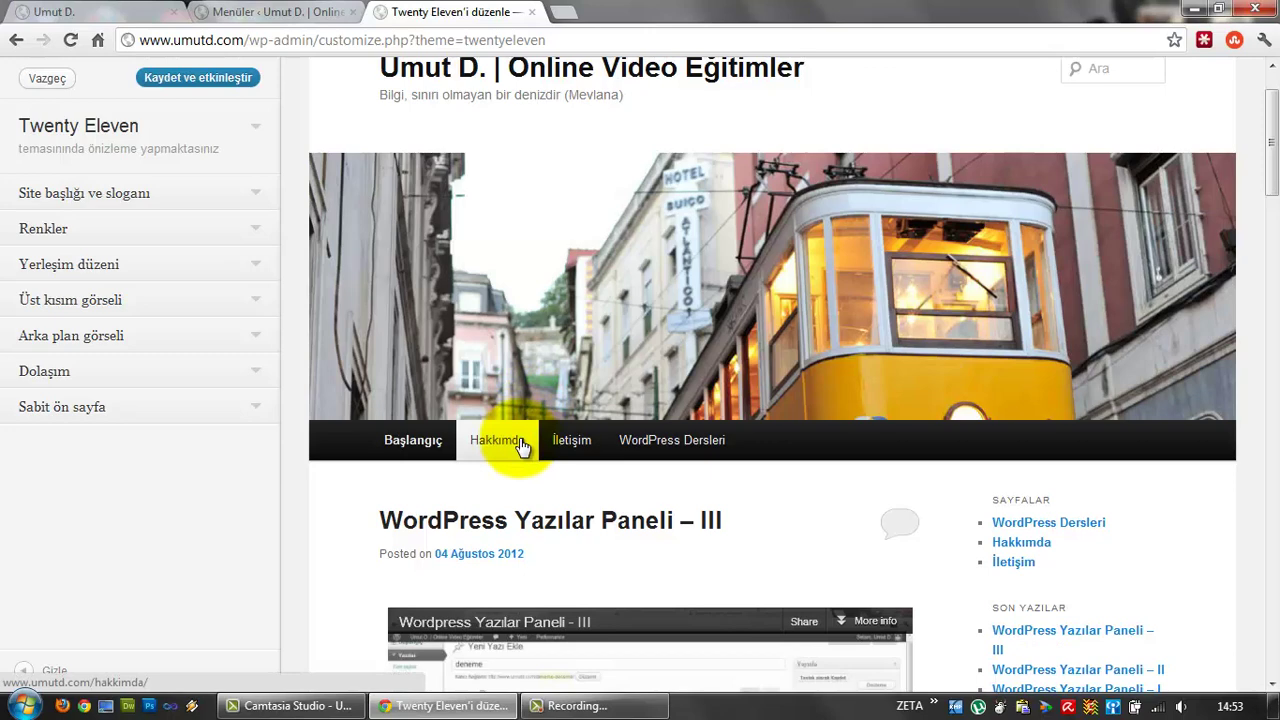
pyautogui.click(290, 12)
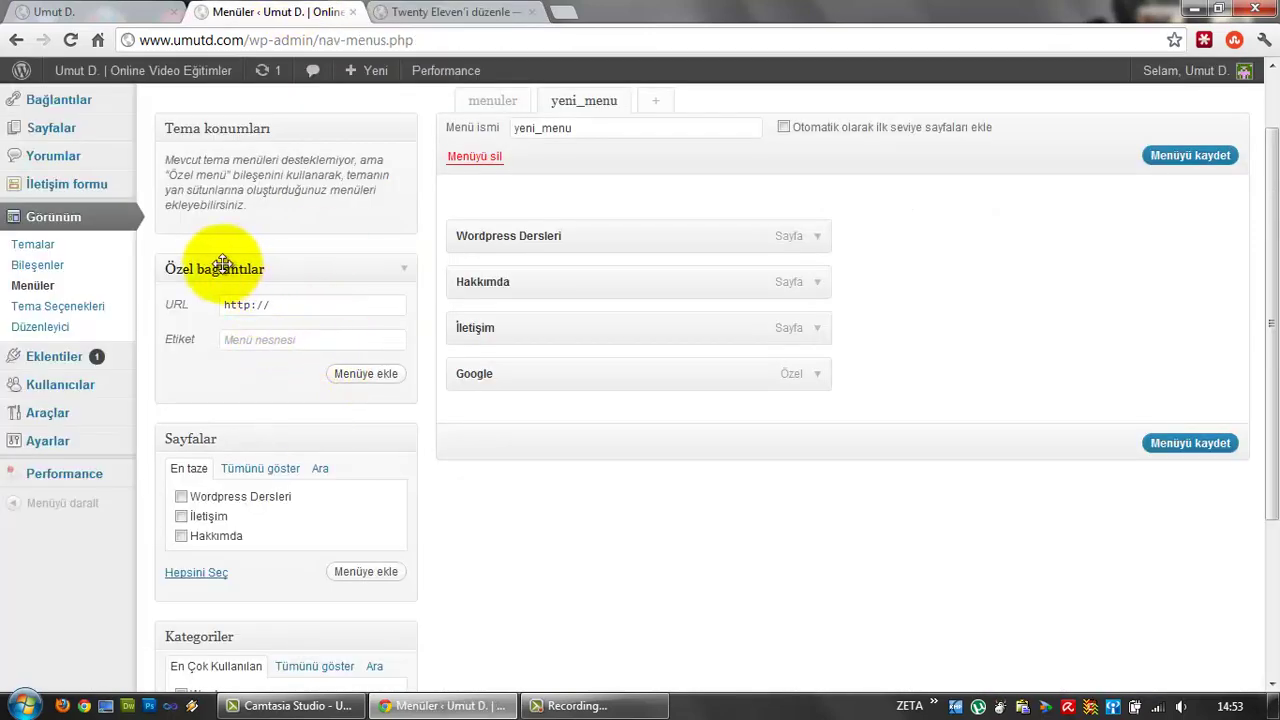
pyautogui.scroll(-2, 394, 363)
pyautogui.scroll(2, 394, 363)
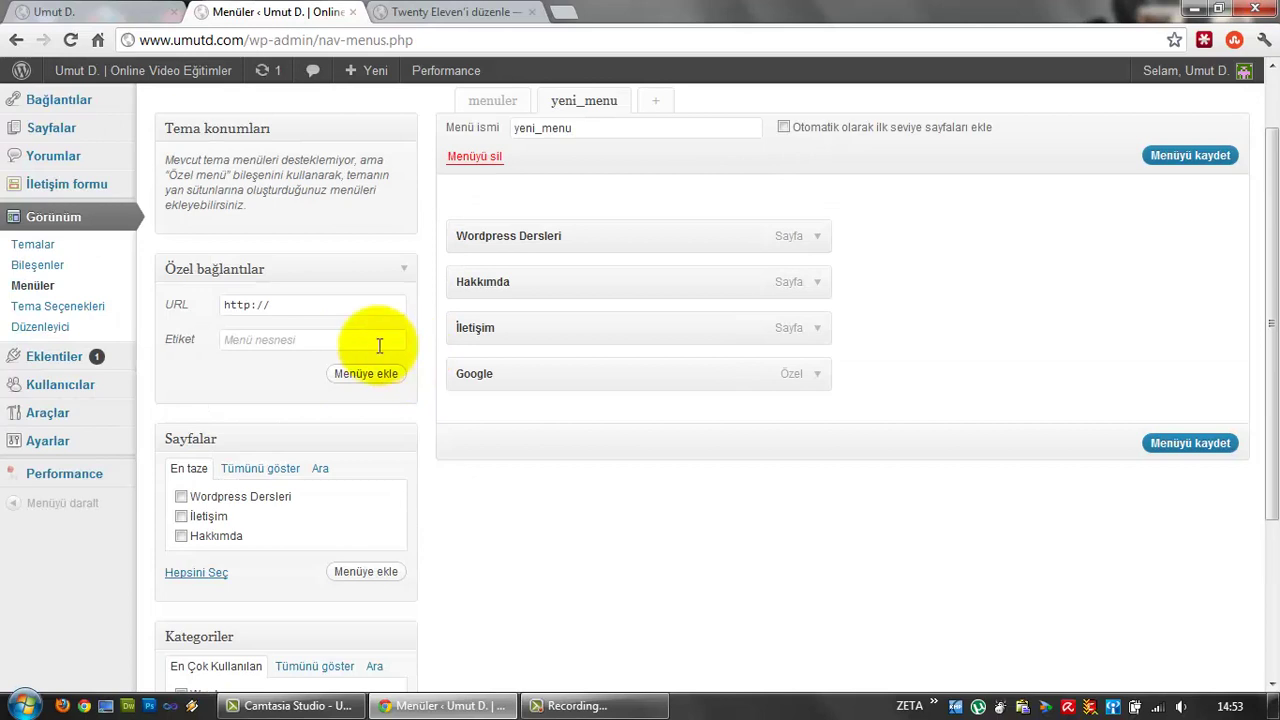
# Expand the settings of the Google and İletişim menu items and remove both from yeni_menu.
pyautogui.click(818, 380)
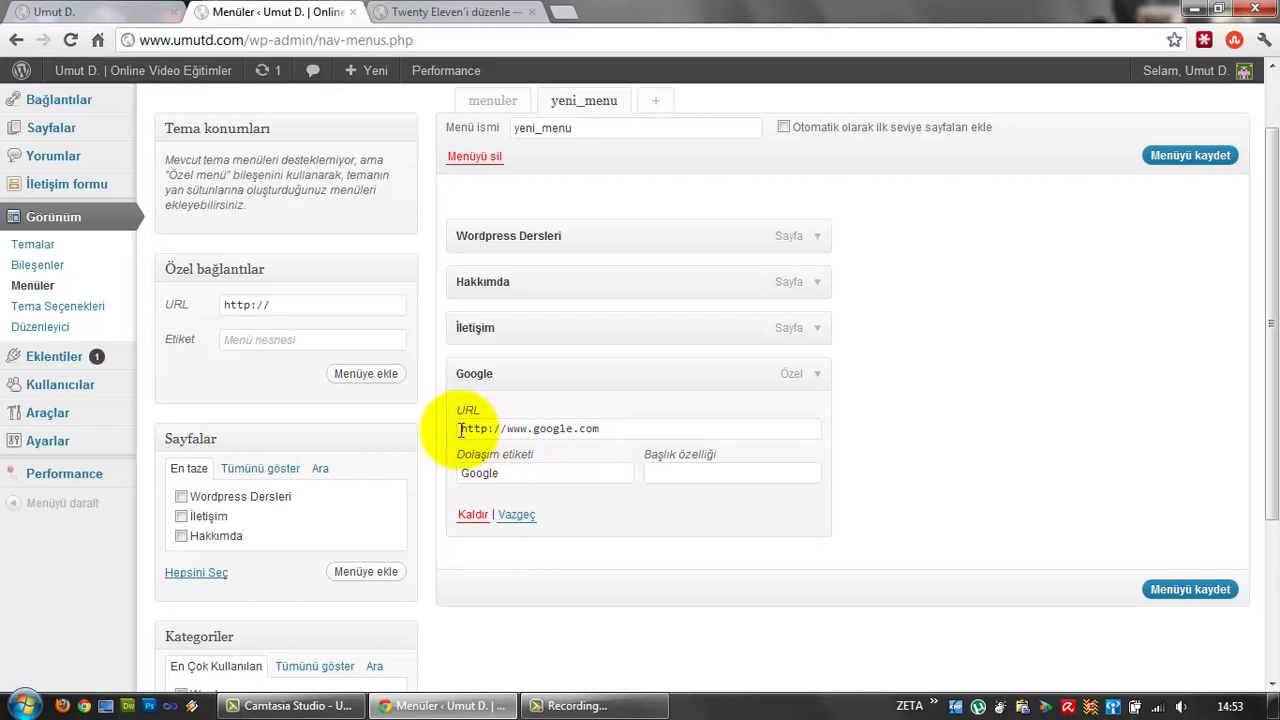
pyautogui.click(816, 330)
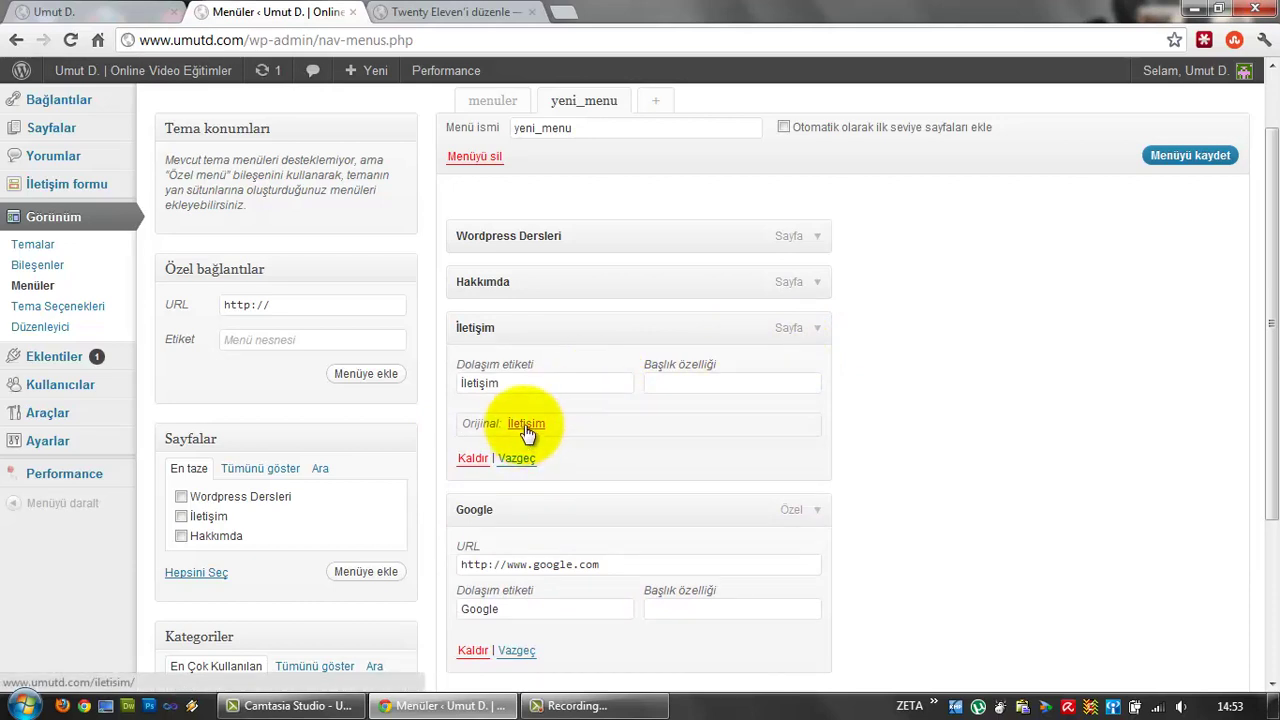
pyautogui.click(518, 460)
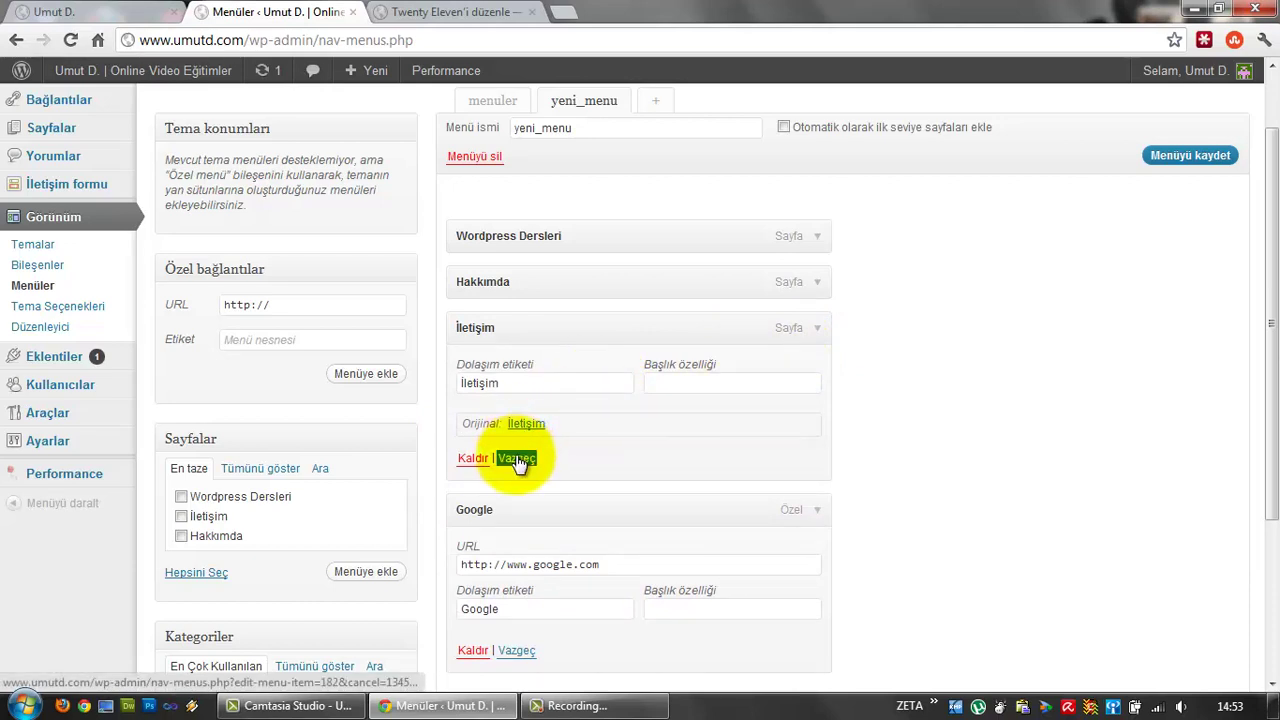
pyautogui.click(472, 650)
pyautogui.moveTo(593, 322); pyautogui.dragTo(275, 320)
pyautogui.moveTo(745, 330); pyautogui.dragTo(581, 320)
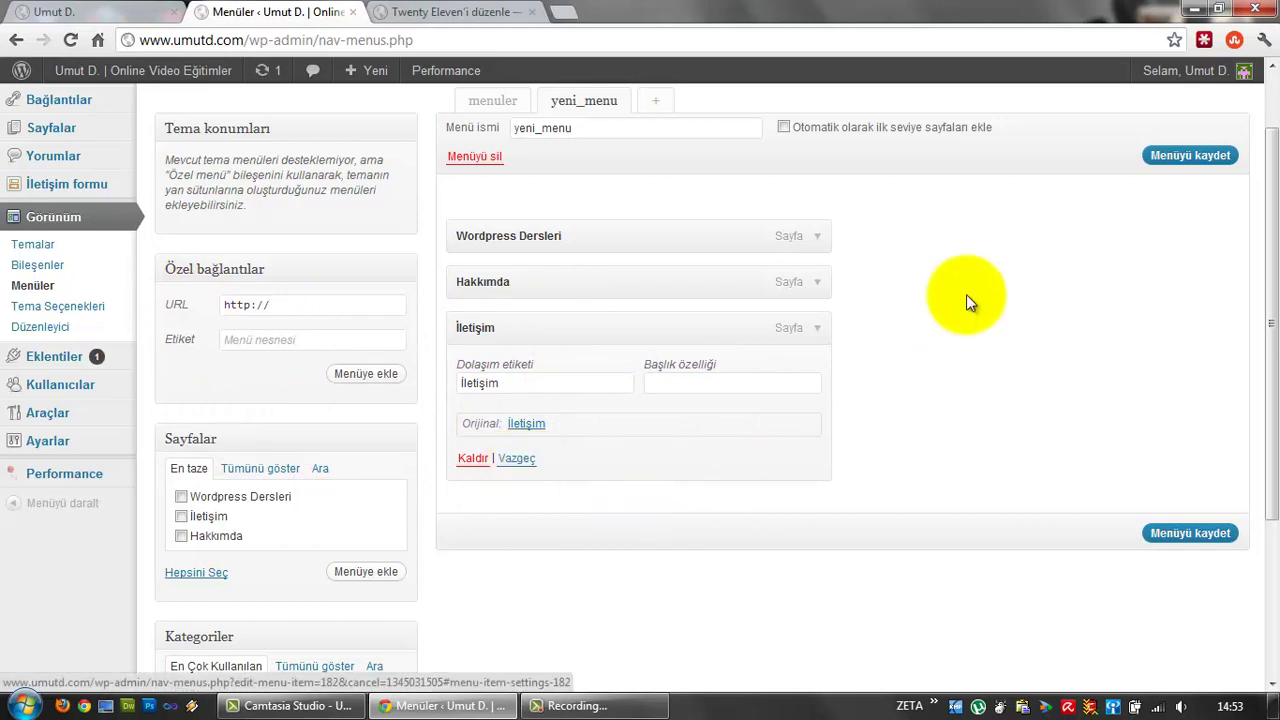
pyautogui.click(471, 459)
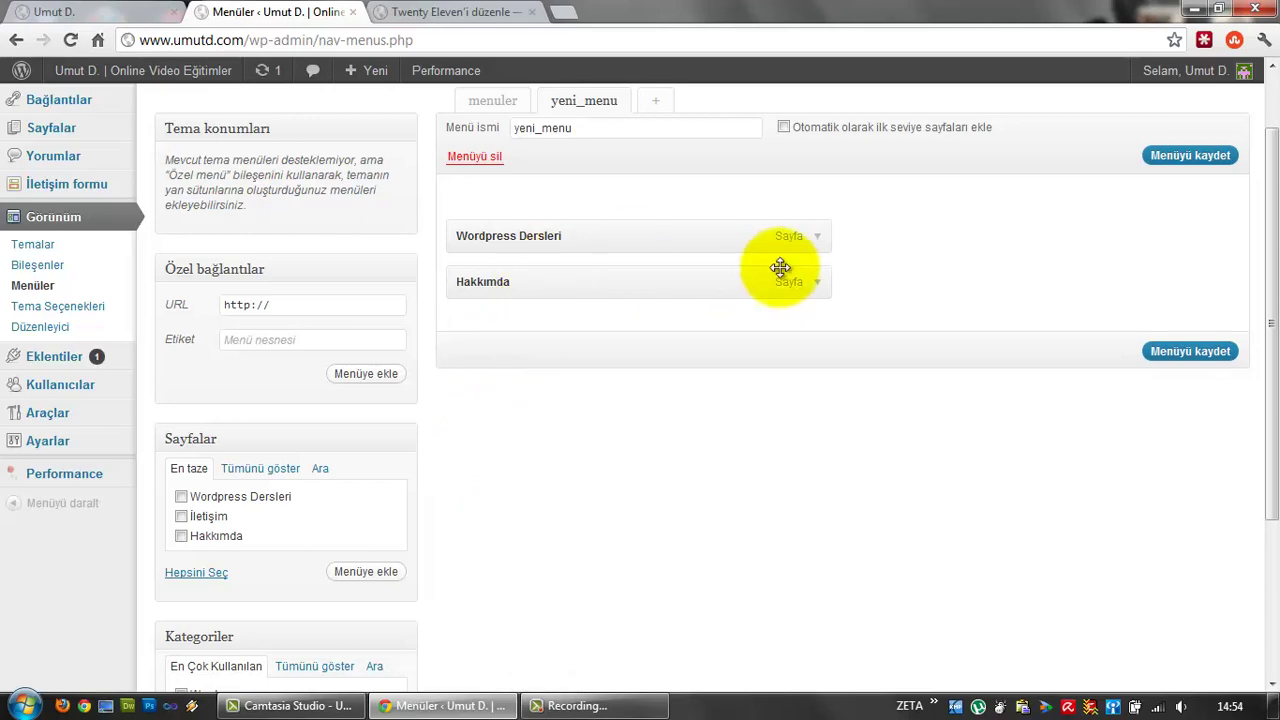
# Start deleting yeni_menu, and cancel at the confirmation.
pyautogui.click(476, 160)
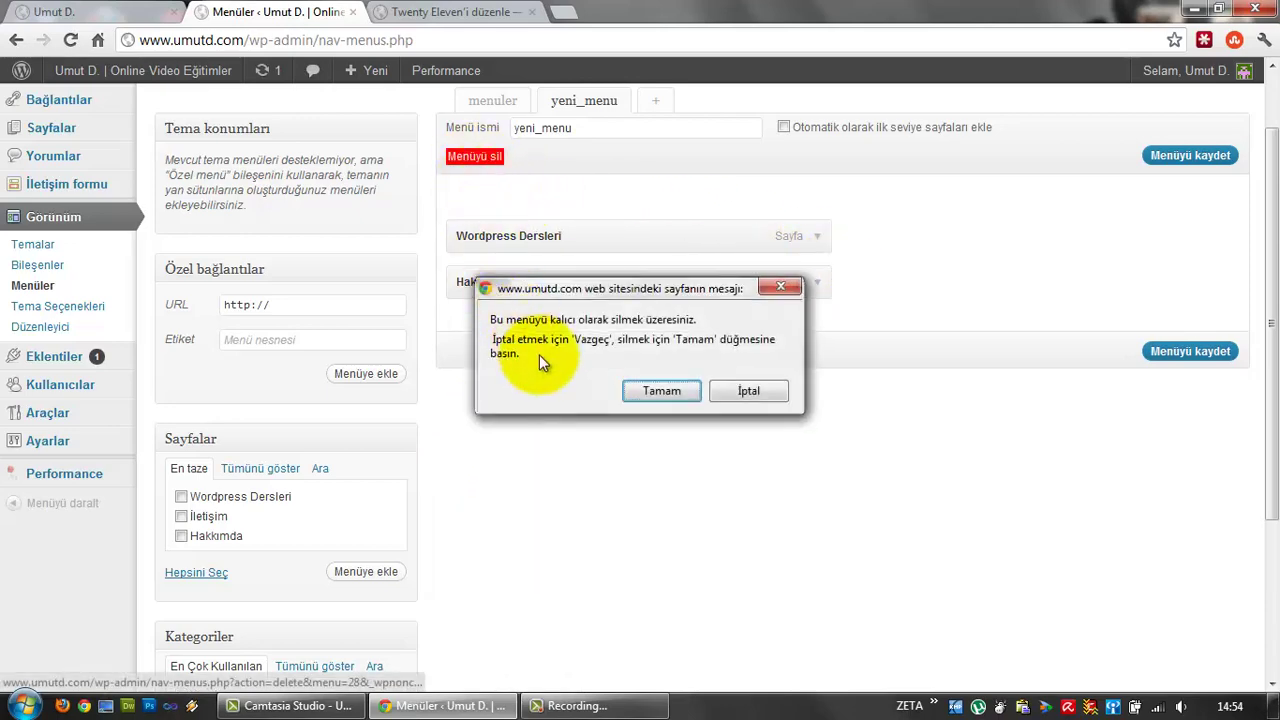
pyautogui.click(755, 398)
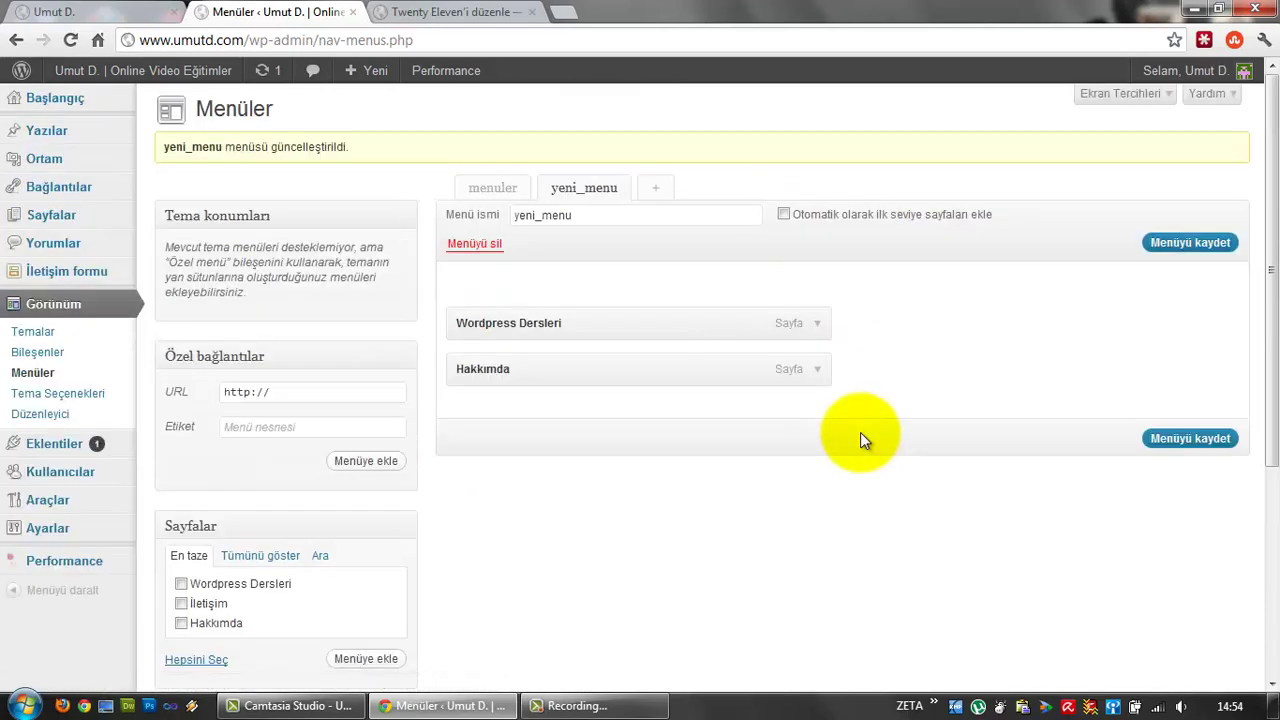
# Enable the Yazılar box in the screen options and check it among the menu item sources.
pyautogui.click(1106, 100)
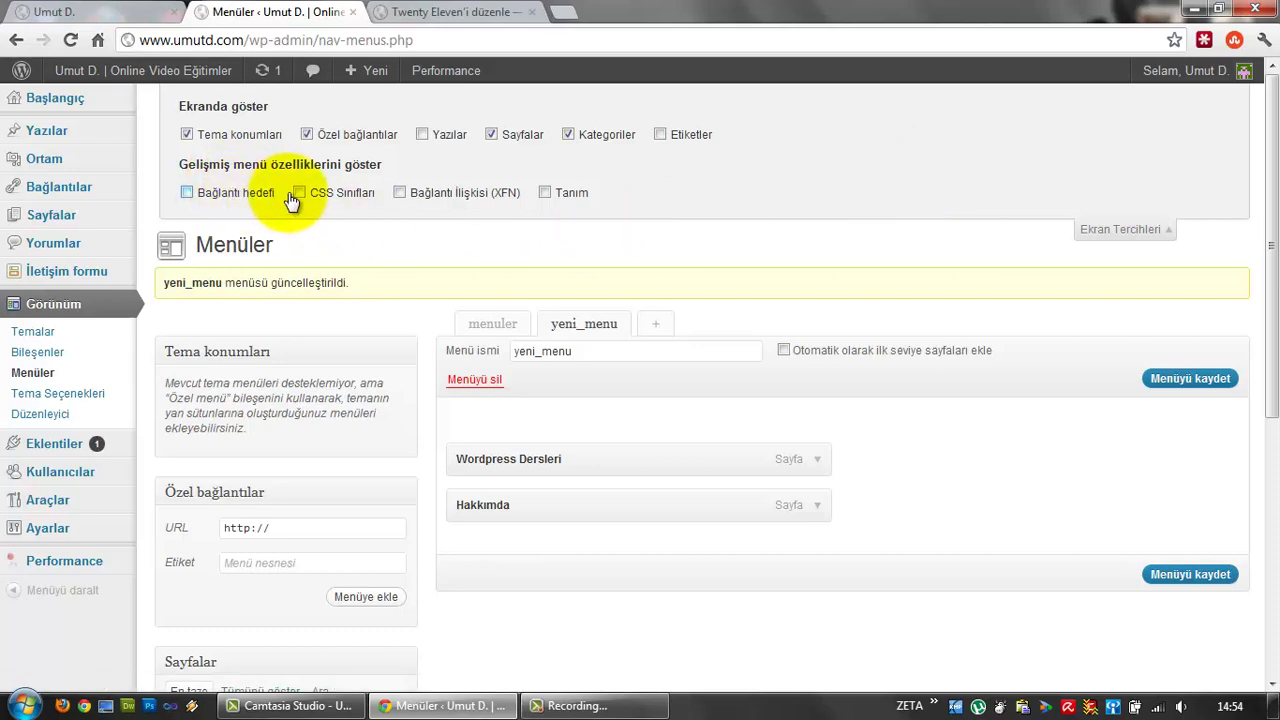
pyautogui.click(455, 137)
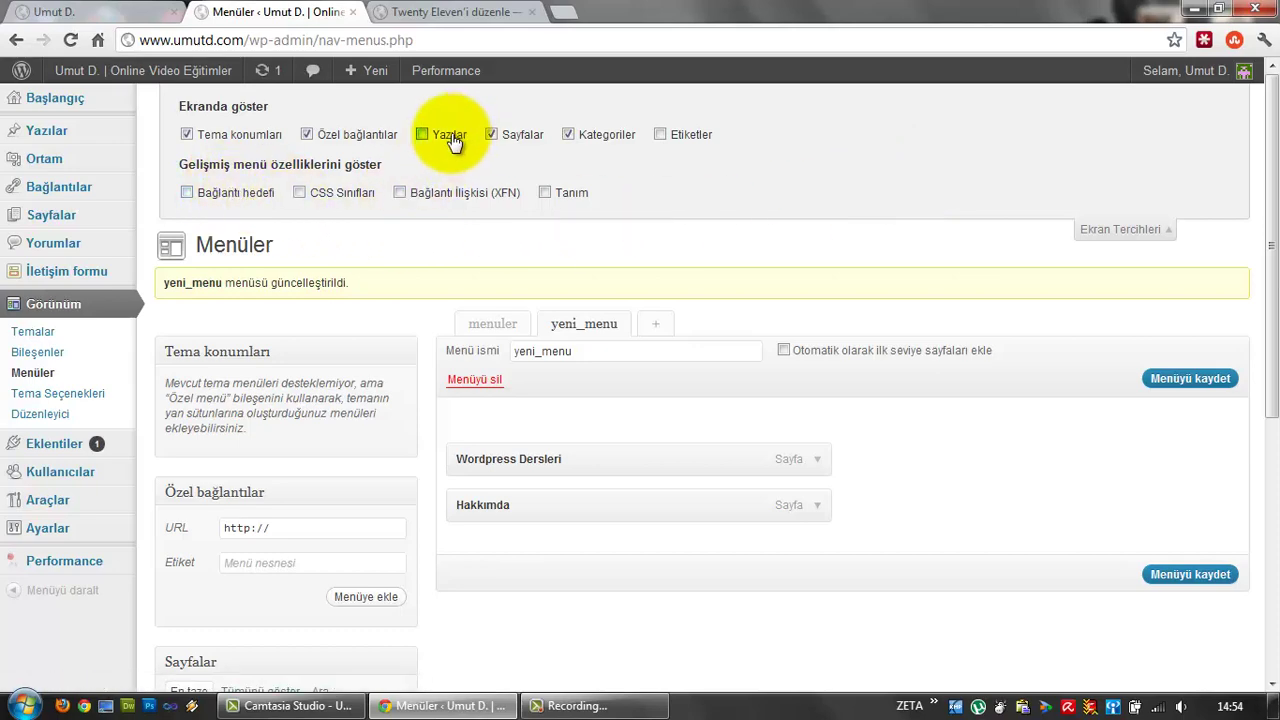
pyautogui.scroll(-8, 655, 149)
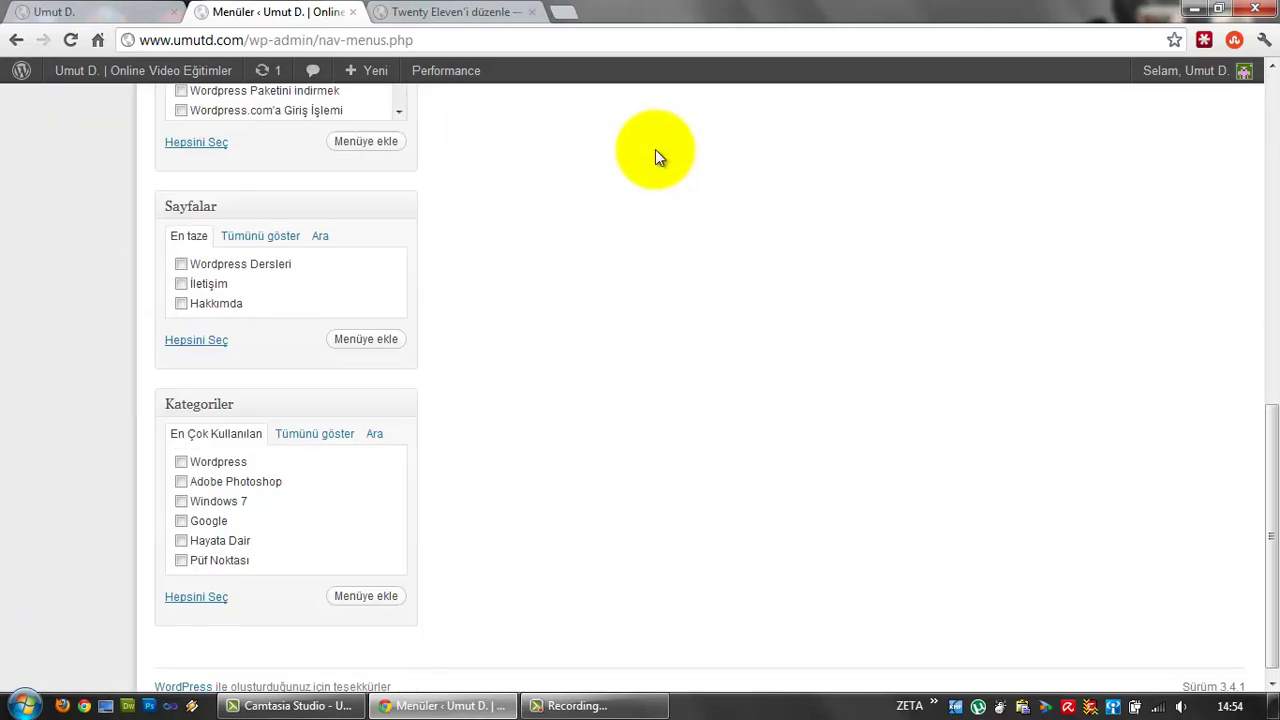
pyautogui.scroll(5, 653, 150)
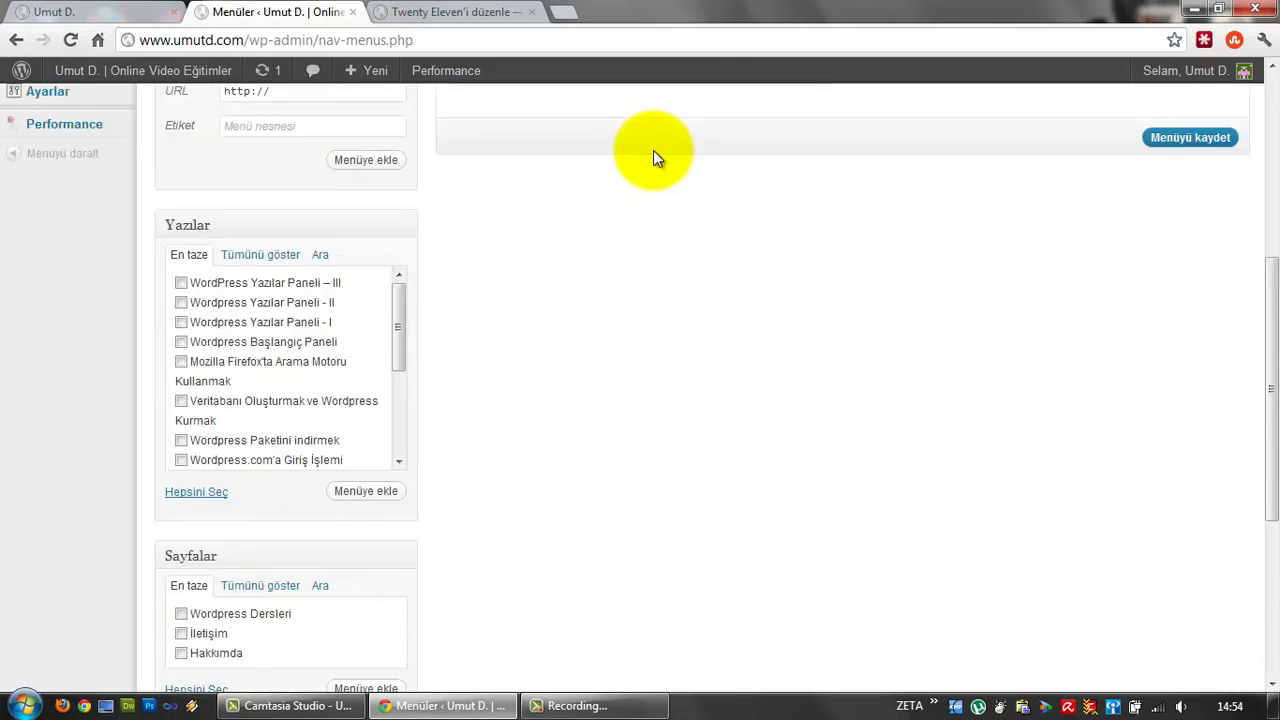
pyautogui.scroll(2, 653, 150)
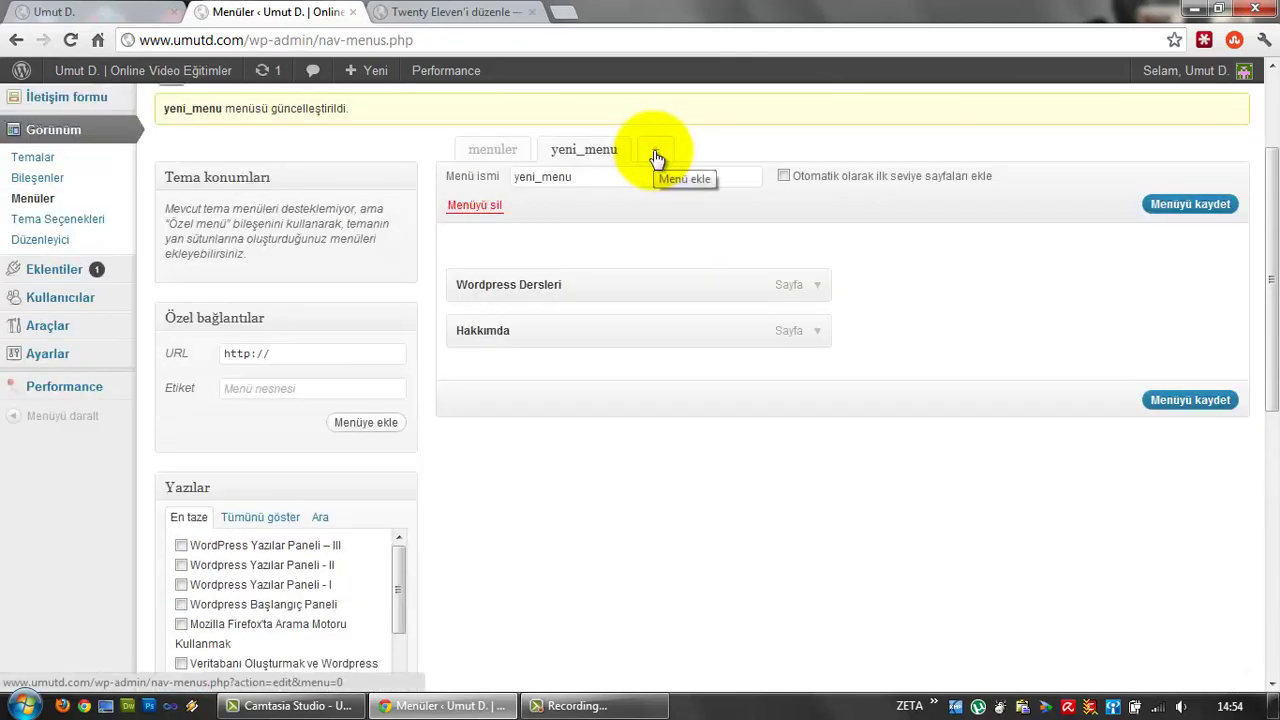
pyautogui.scroll(3, 653, 150)
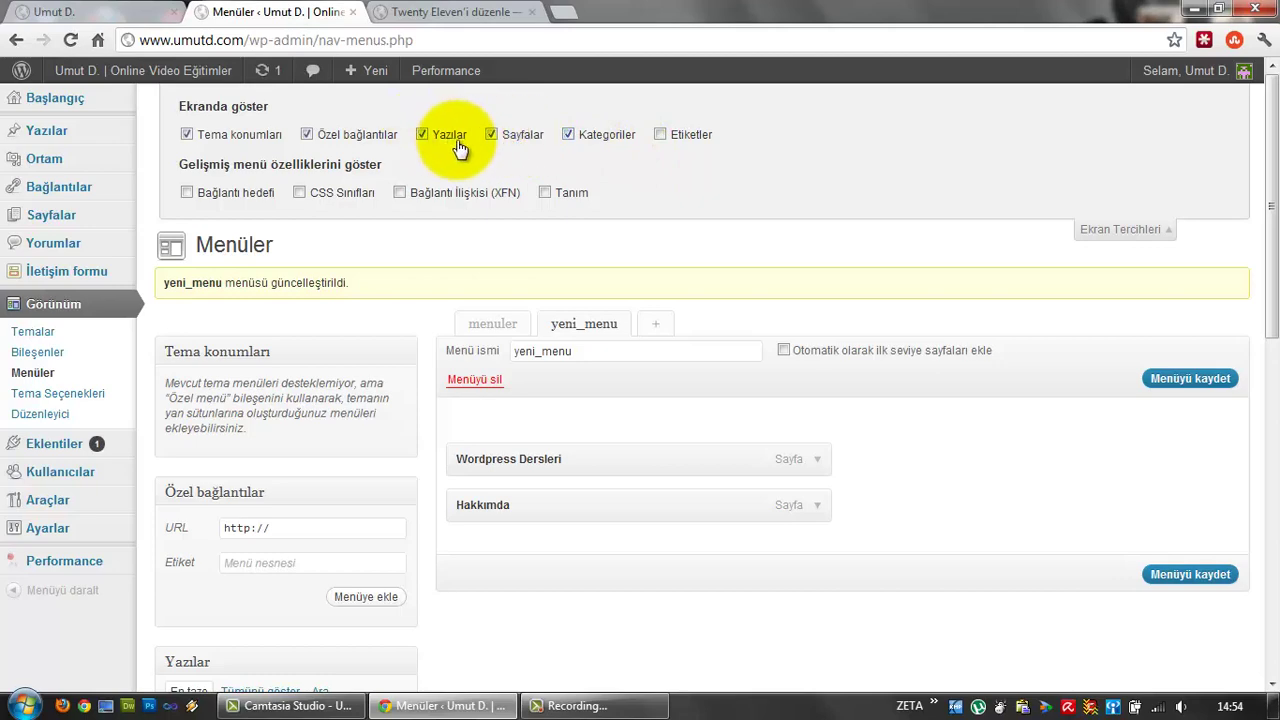
# Add the post WordPress Yazılar Paneli – III to yeni_menu.
pyautogui.scroll(-4, 460, 150)
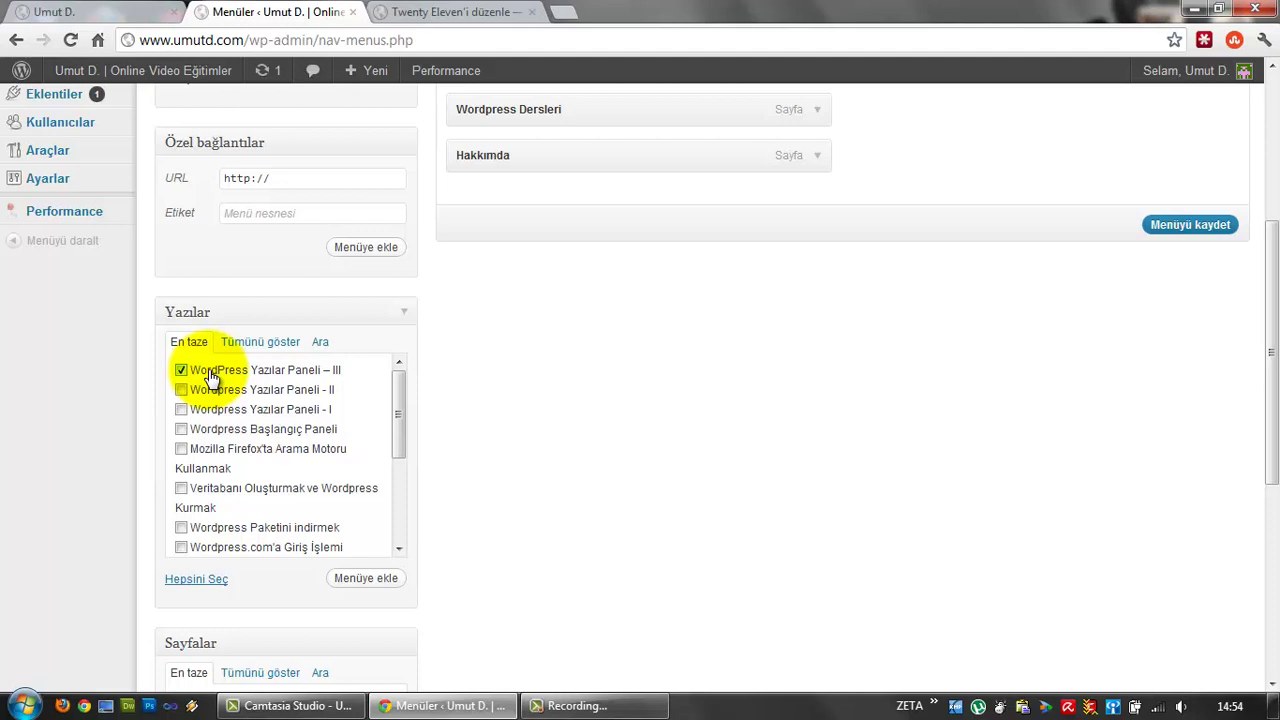
pyautogui.click(372, 582)
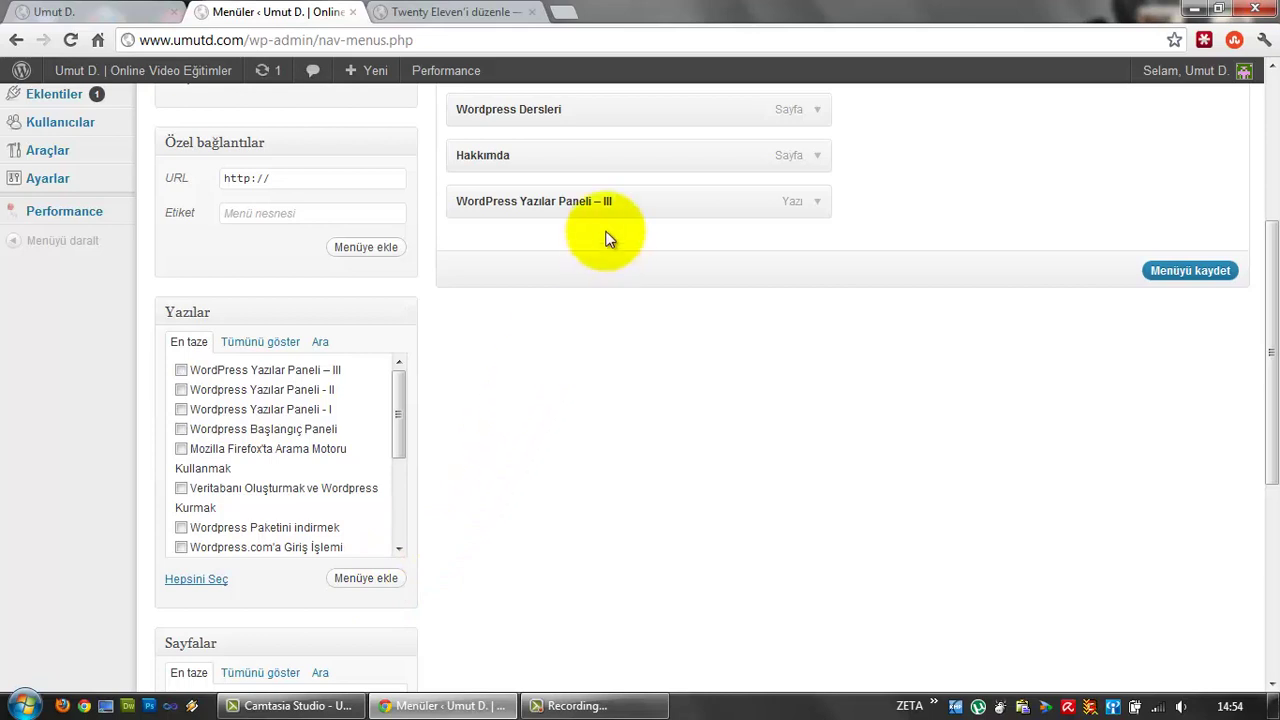
# Delete yeni_menu permanently and confirm the deletion.
pyautogui.scroll(2, 612, 220)
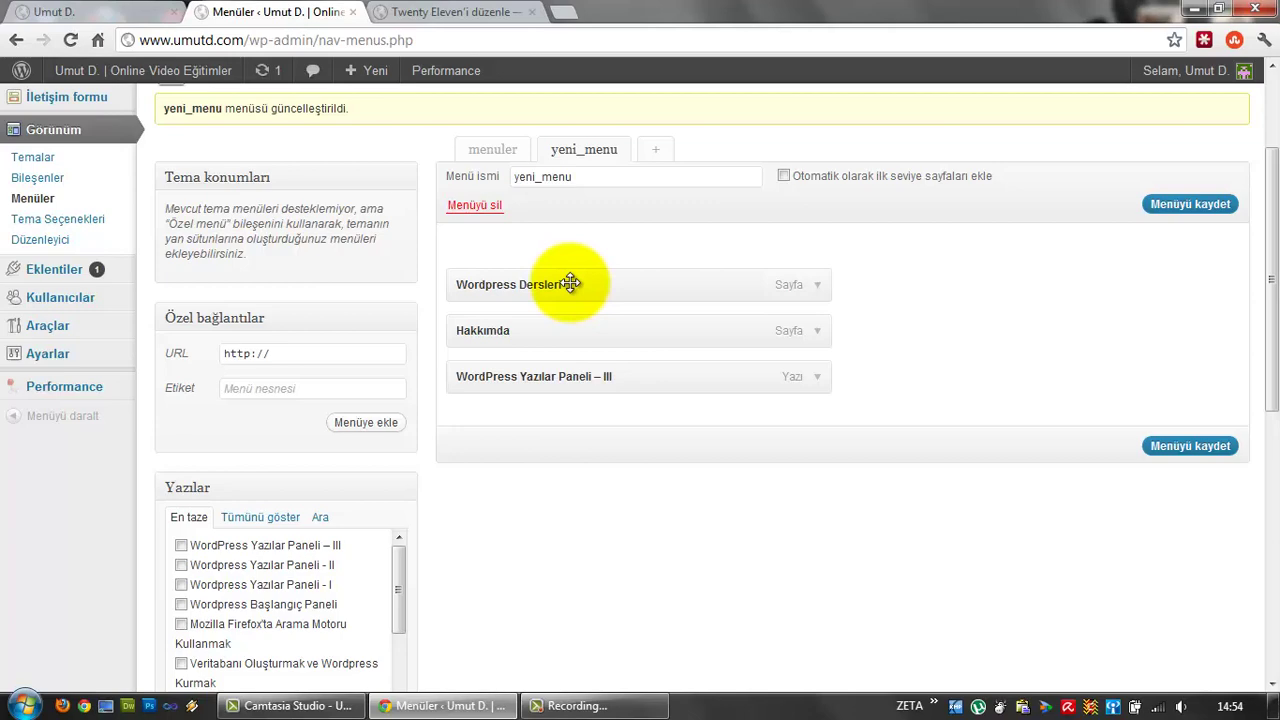
pyautogui.scroll(1, 570, 284)
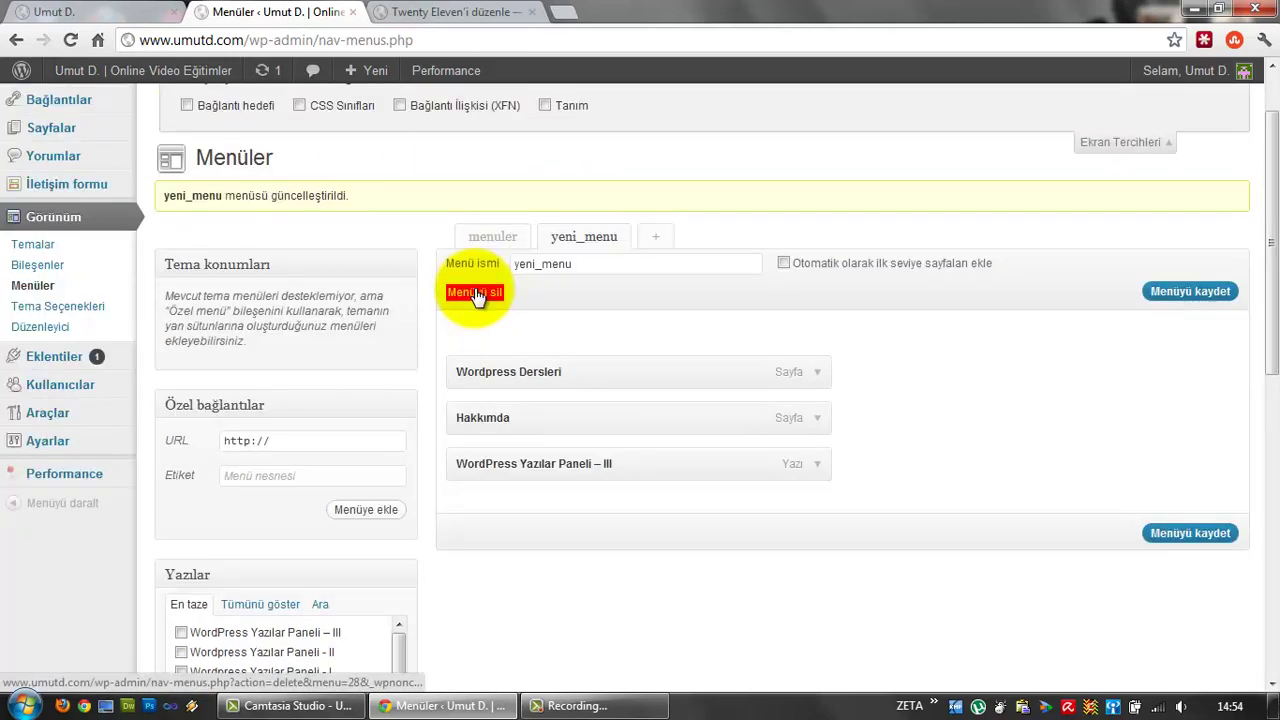
pyautogui.scroll(1, 477, 296)
pyautogui.click(491, 377)
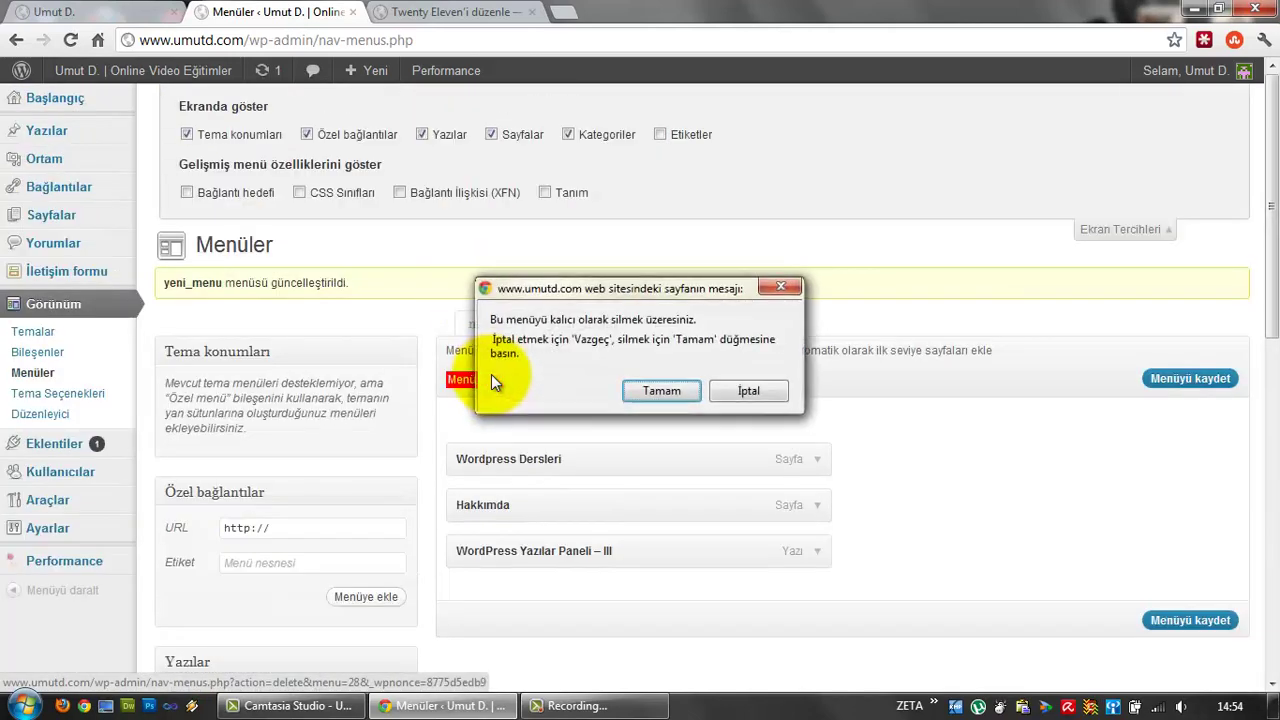
pyautogui.click(660, 391)
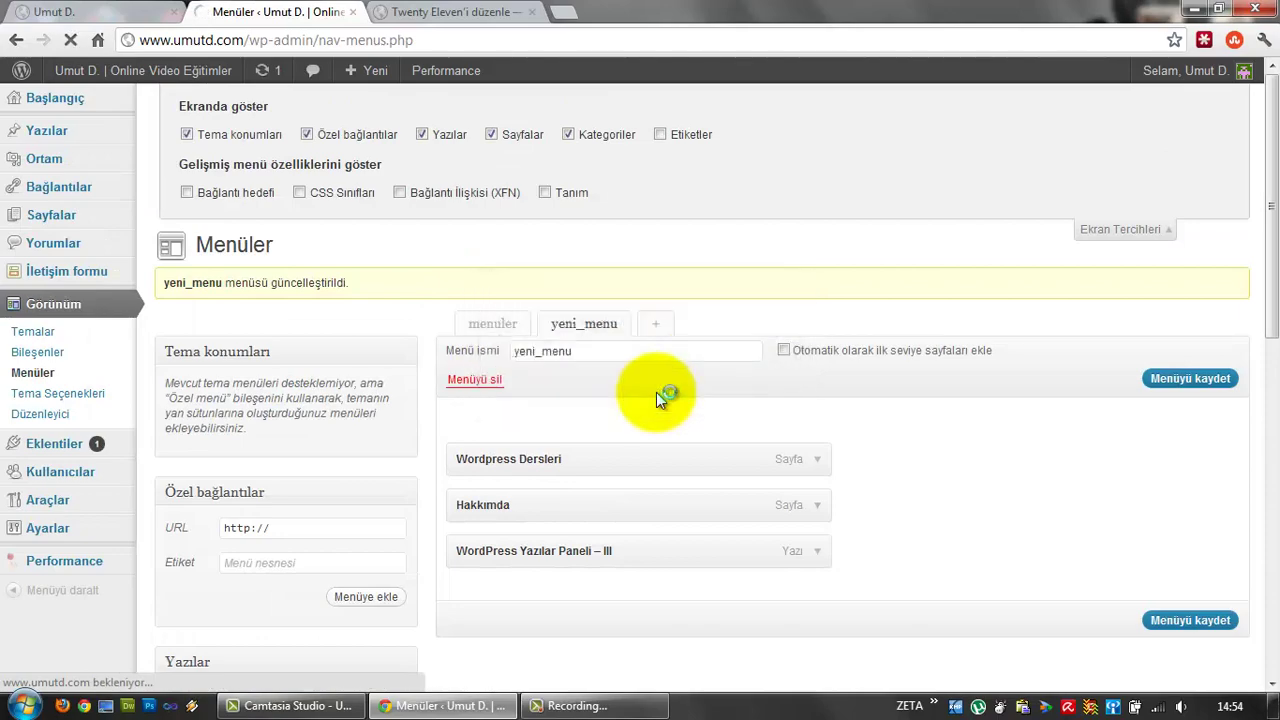